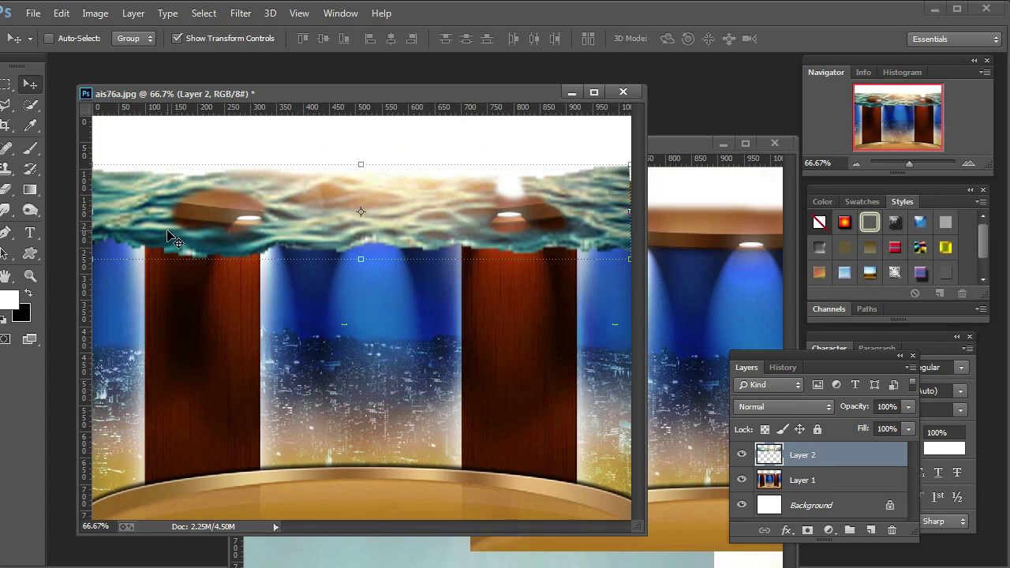
# Step: Align the wave strip across the room picture and copy the underwater layer from ais185a.jpg into ais76a.jpg, starting at the waterline
pyautogui.moveTo(181, 229)
pyautogui.mouseDown()
pyautogui.moveTo(191, 225)
pyautogui.moveTo(168, 236)
pyautogui.mouseUp()
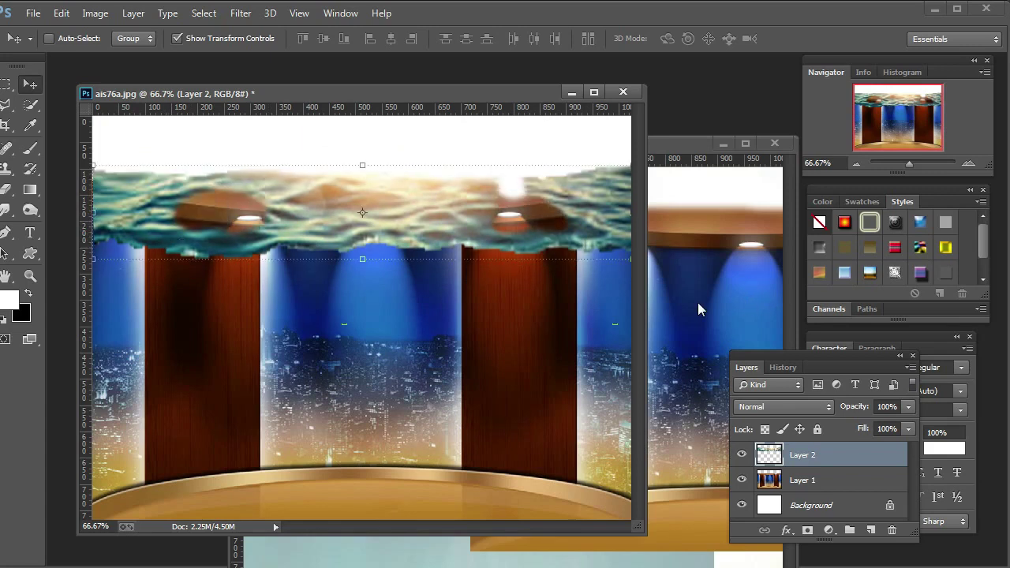
pyautogui.click(697, 310)
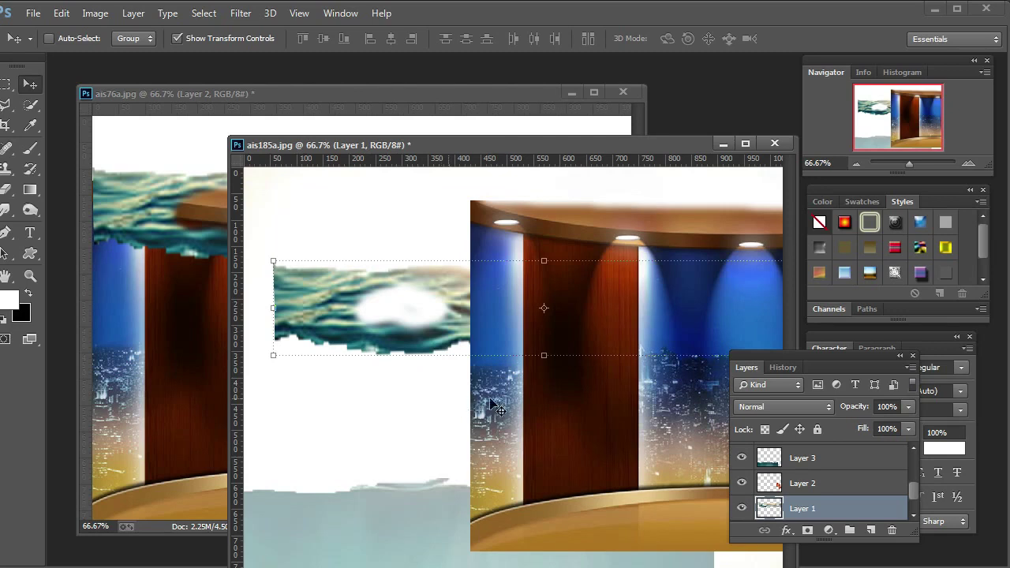
pyautogui.rightClick(544, 409)
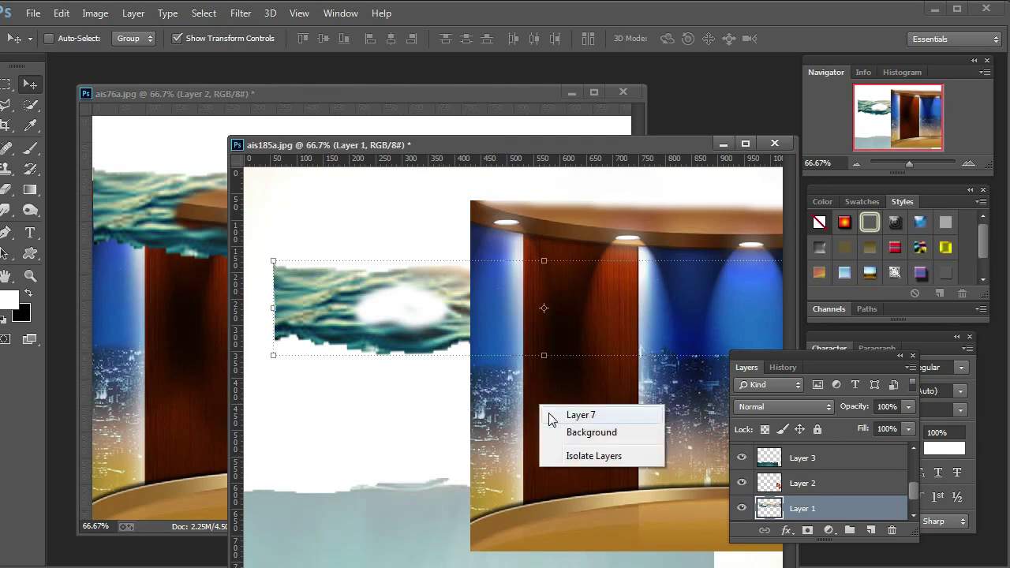
pyautogui.click(432, 427)
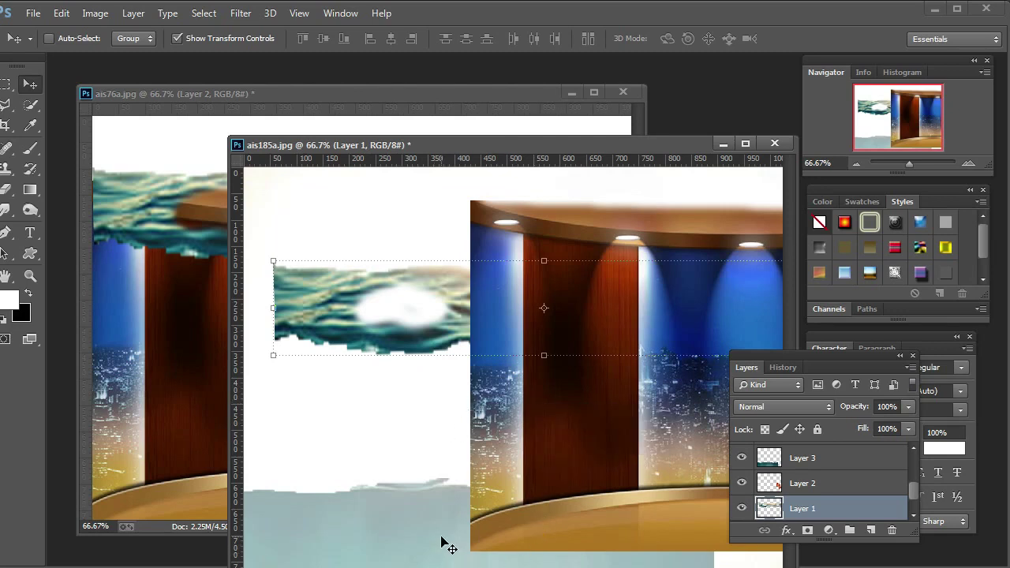
pyautogui.moveTo(439, 543); pyautogui.dragTo(316, 300)
pyautogui.rightClick(379, 500)
pyautogui.click(390, 509)
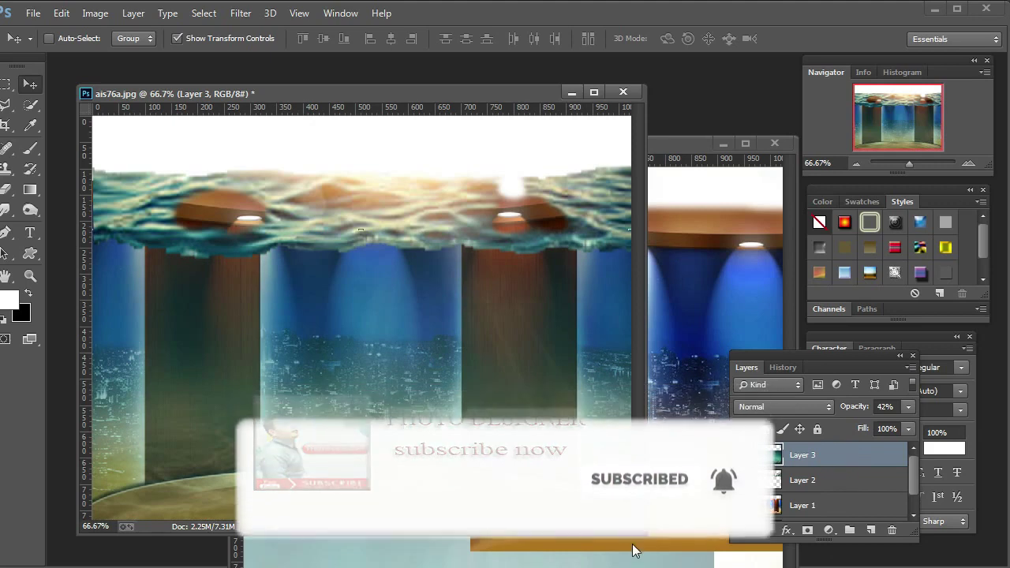
# Step: Delete the room picture layer (Layer 7) from ais185a.jpg
pyautogui.click(683, 377)
pyautogui.rightClick(651, 339)
pyautogui.click(661, 350)
pyautogui.moveTo(829, 462); pyautogui.dragTo(891, 530)
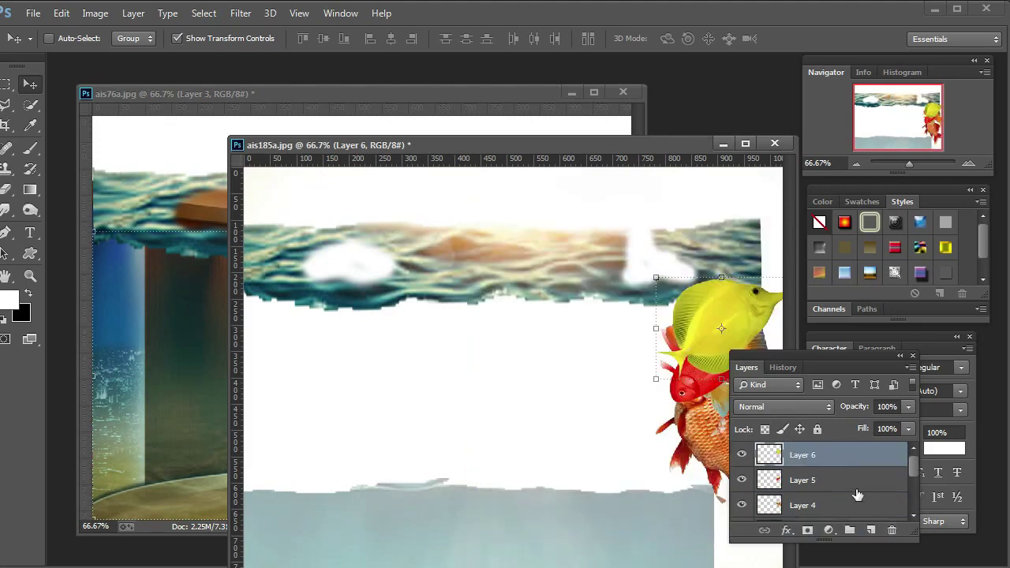
# Step: Copy the yellow fish into ais76a.jpg at the waterline over the left pillar, and move its layer below the wave strip, Layer 2
pyautogui.rightClick(700, 311)
pyautogui.click(710, 327)
pyautogui.moveTo(710, 298); pyautogui.dragTo(197, 233)
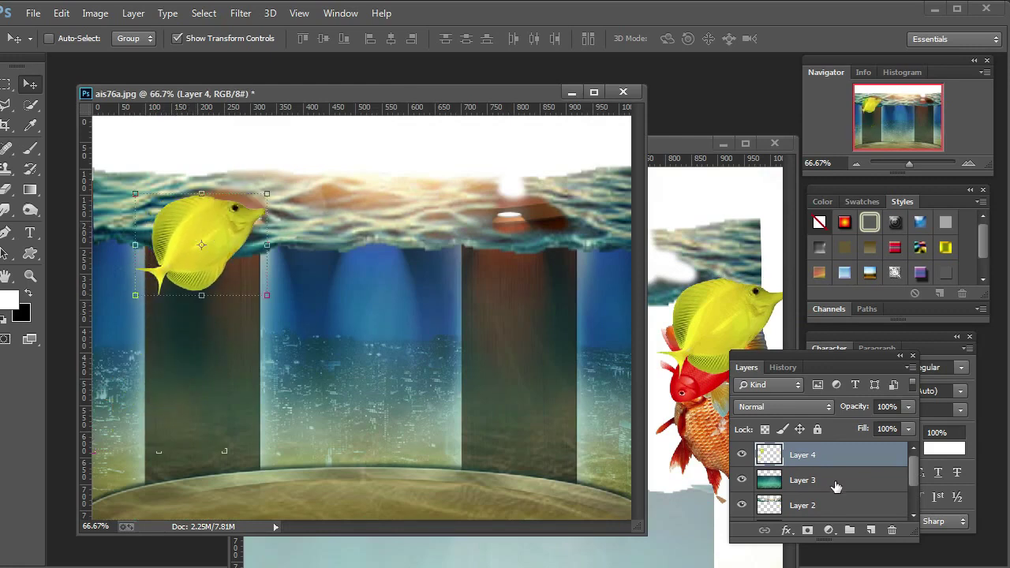
pyautogui.moveTo(846, 467); pyautogui.dragTo(830, 516)
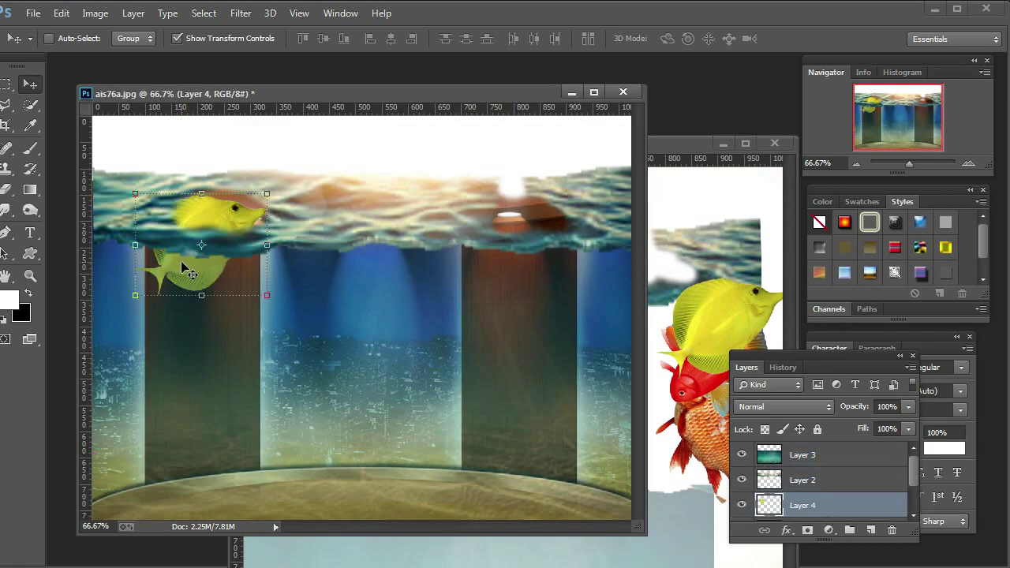
pyautogui.moveTo(207, 221); pyautogui.dragTo(204, 220)
# Step: Copy the plain red fish from ais185a.jpg into ais76a.jpg, placing it underwater between the two pillars
pyautogui.click(694, 384)
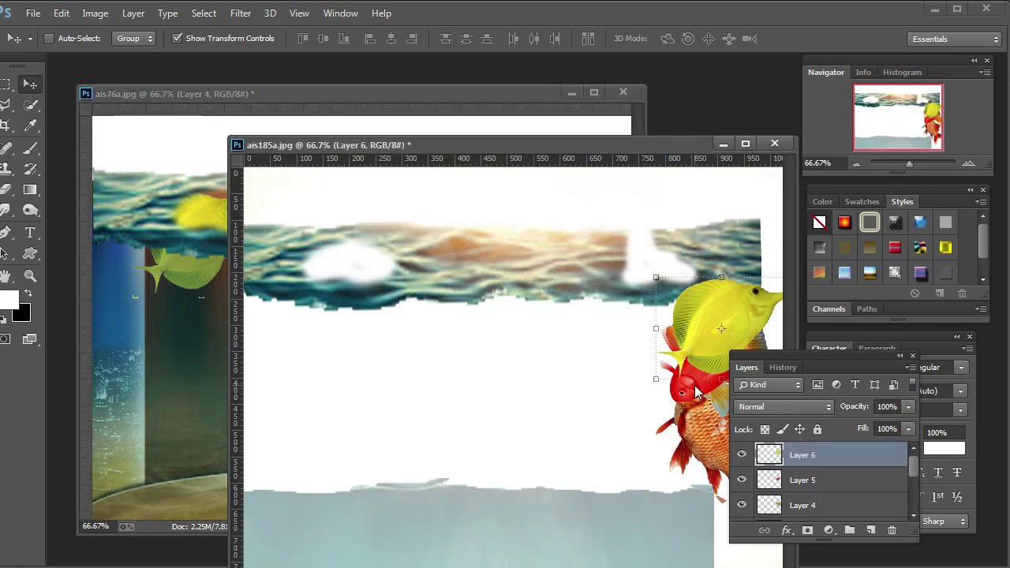
pyautogui.rightClick(694, 385)
pyautogui.click(709, 397)
pyautogui.moveTo(706, 399); pyautogui.dragTo(405, 393)
# Step: Copy the scaly red-orange goldfish from ais185a.jpg into ais76a.jpg, placing it across the waterline at the right pillar
pyautogui.click(686, 447)
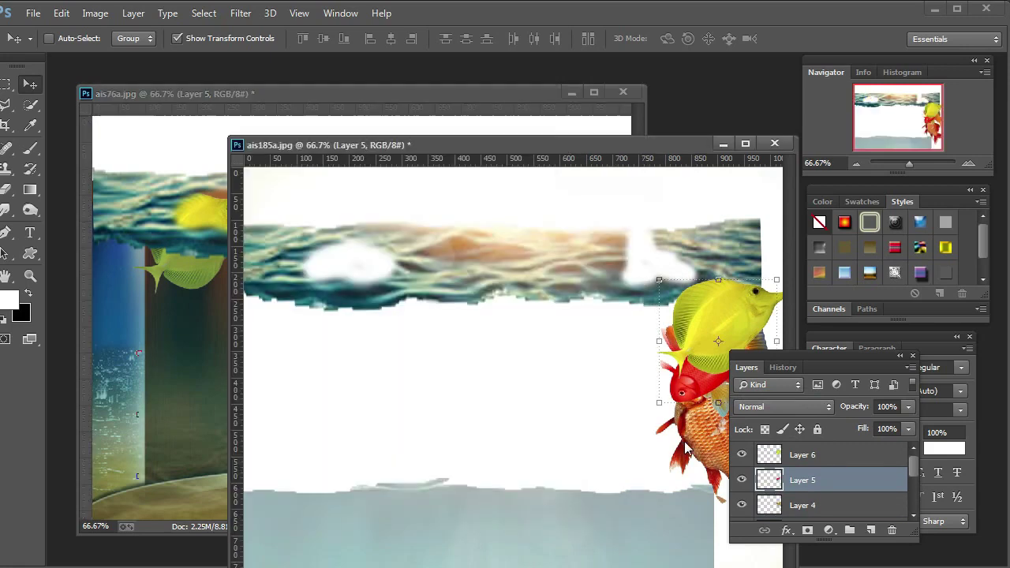
pyautogui.rightClick(694, 444)
pyautogui.click(738, 449)
pyautogui.moveTo(737, 450); pyautogui.dragTo(521, 251)
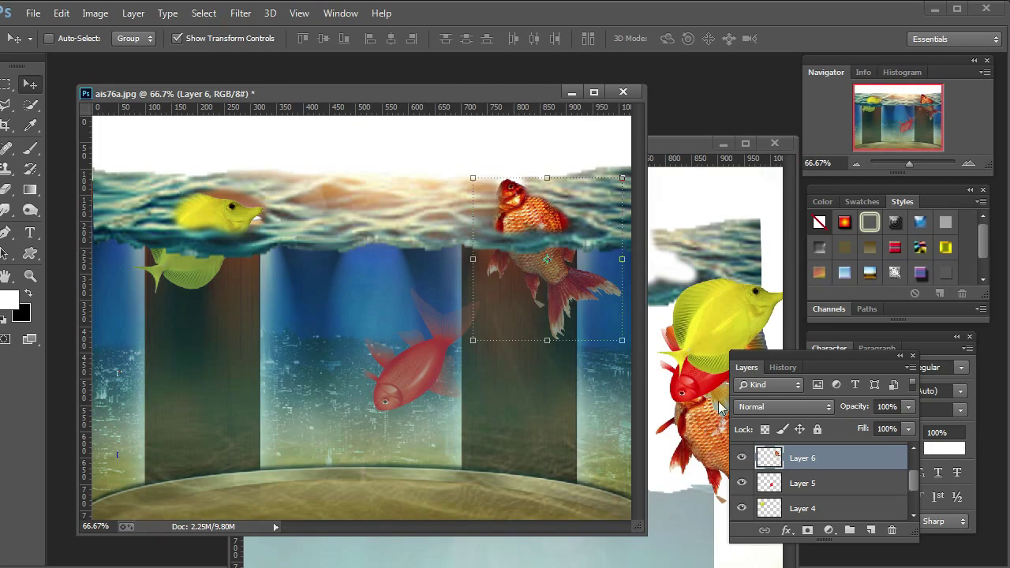
# Step: Copy the golden fish from ais185a.jpg into ais76a.jpg, placing it underwater over the lower part of the left pillar
pyautogui.click(720, 408)
pyautogui.rightClick(725, 403)
pyautogui.click(749, 405)
pyautogui.moveTo(730, 405); pyautogui.dragTo(180, 432)
# Step: Select the plain red fish's layer, Layer 5, move the fish slightly down and to the right, and minimize ais185a.jpg
pyautogui.rightClick(409, 377)
pyautogui.click(421, 388)
pyautogui.moveTo(419, 381); pyautogui.dragTo(421, 382)
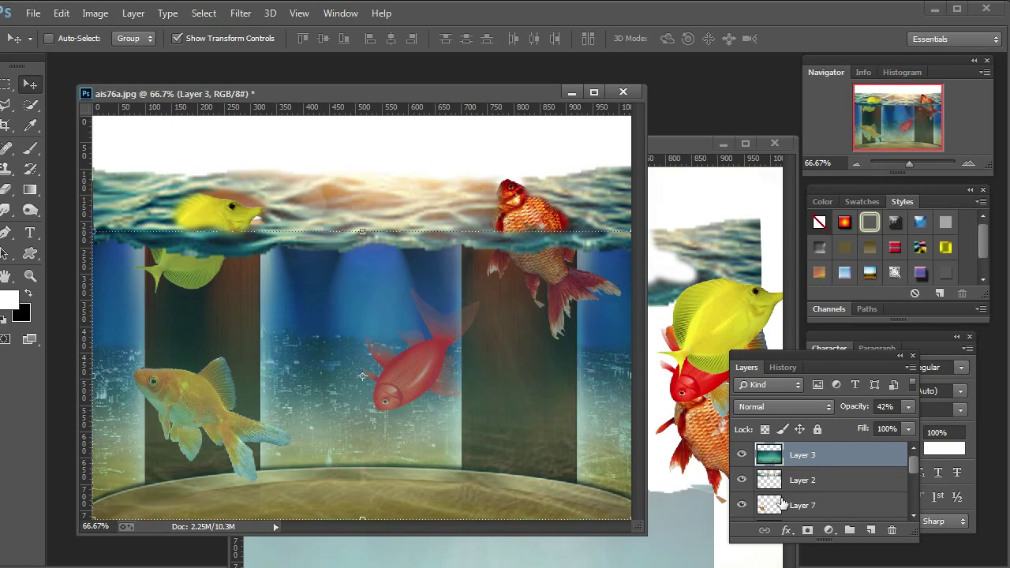
pyautogui.click(781, 503)
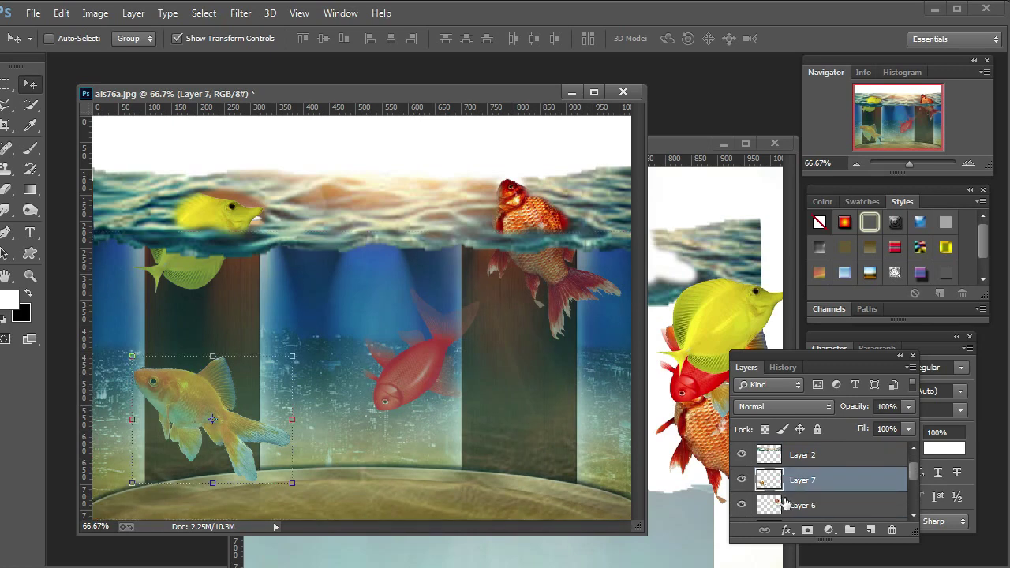
pyautogui.click(786, 504)
pyautogui.click(808, 513)
pyautogui.moveTo(409, 368); pyautogui.dragTo(422, 387)
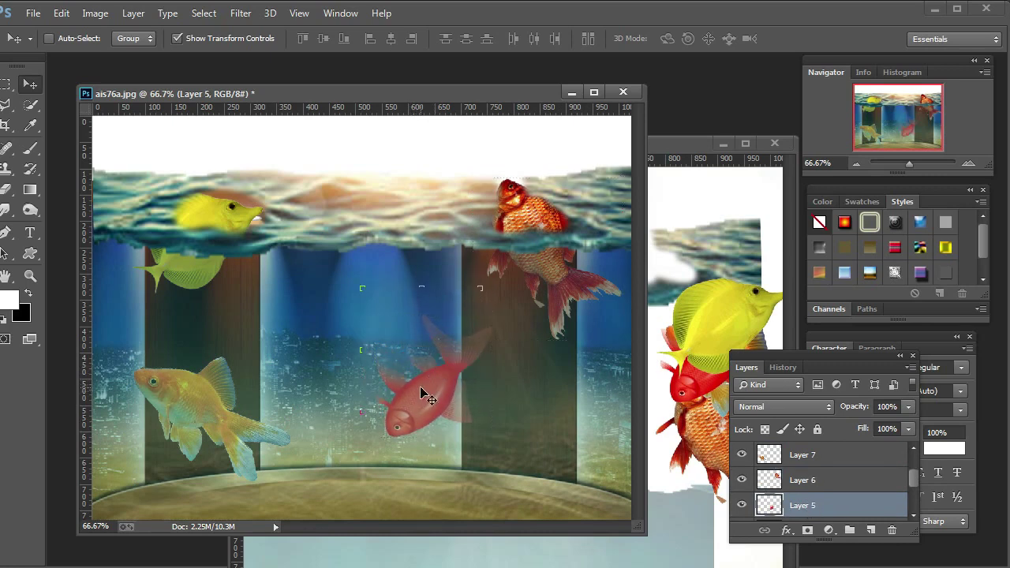
pyautogui.click(705, 166)
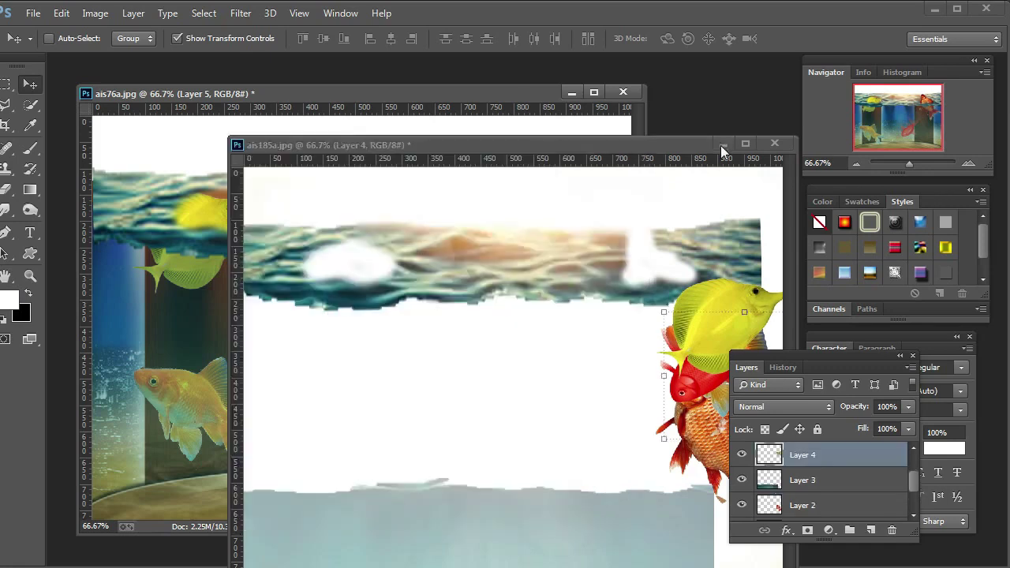
# Step: Smudge the waves on Layer 2 around the yellow fish's head with a 76 px brush at 38% strength, covering the ceiling lamp
pyautogui.click(27, 279)
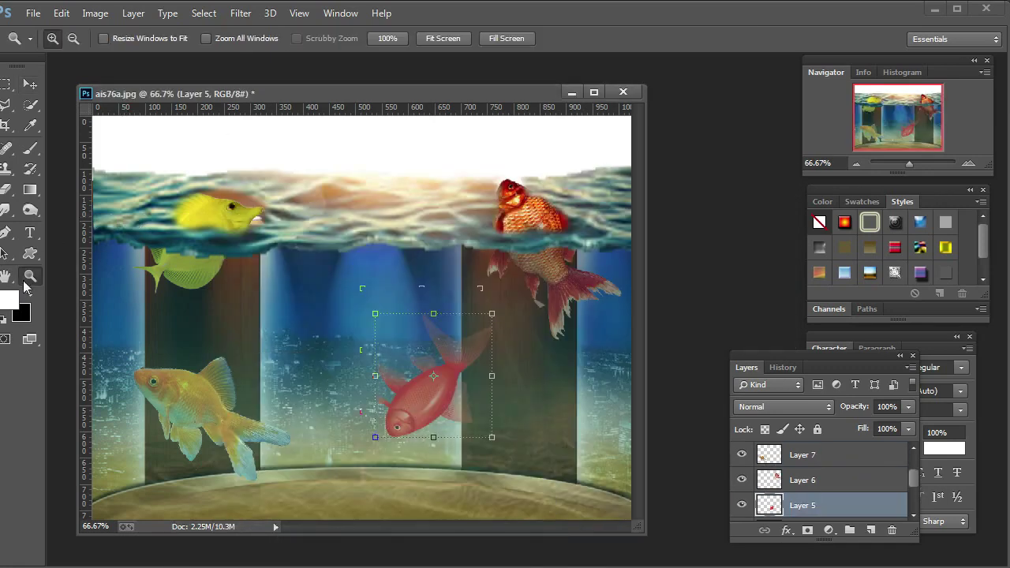
pyautogui.click(210, 238)
pyautogui.click(214, 242)
pyautogui.scroll(3, 223, 227)
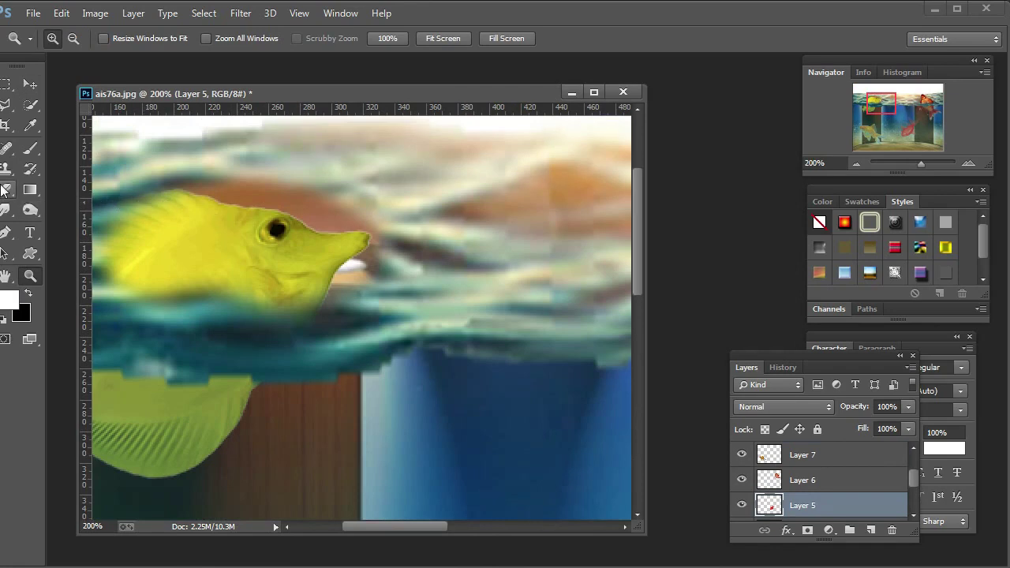
pyautogui.click(6, 210)
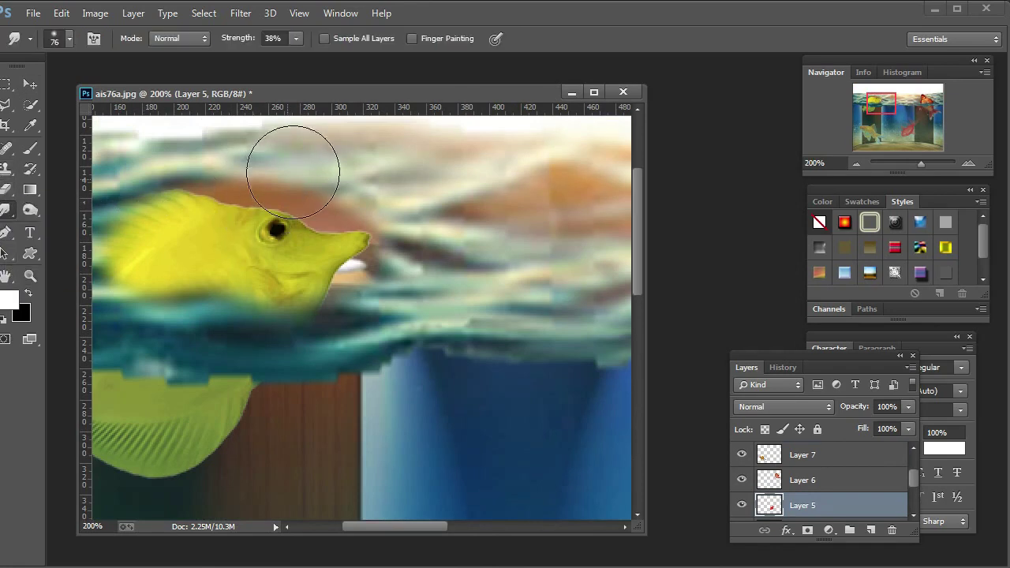
pyautogui.scroll(2, 847, 477)
pyautogui.click(847, 477)
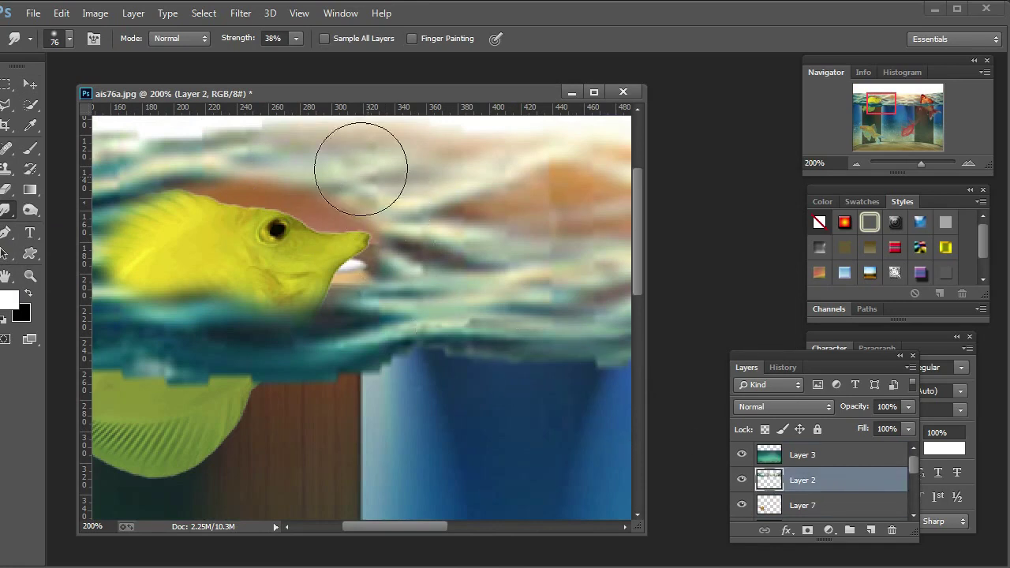
pyautogui.moveTo(312, 183)
pyautogui.mouseDown()
pyautogui.moveTo(289, 221)
pyautogui.moveTo(336, 203)
pyautogui.moveTo(334, 220)
pyautogui.moveTo(326, 207)
pyautogui.moveTo(410, 310)
pyautogui.moveTo(362, 284)
pyautogui.moveTo(358, 263)
pyautogui.moveTo(343, 266)
pyautogui.mouseUp()
pyautogui.moveTo(169, 147)
pyautogui.mouseDown()
pyautogui.moveTo(193, 145)
pyautogui.moveTo(224, 173)
pyautogui.moveTo(230, 209)
pyautogui.moveTo(253, 164)
pyautogui.moveTo(256, 204)
pyautogui.moveTo(255, 178)
pyautogui.moveTo(262, 197)
pyautogui.moveTo(299, 184)
pyautogui.moveTo(329, 213)
pyautogui.moveTo(226, 176)
pyautogui.mouseUp()
pyautogui.moveTo(358, 260)
pyautogui.mouseDown()
pyautogui.moveTo(383, 289)
pyautogui.moveTo(372, 293)
pyautogui.moveTo(373, 282)
pyautogui.mouseUp()
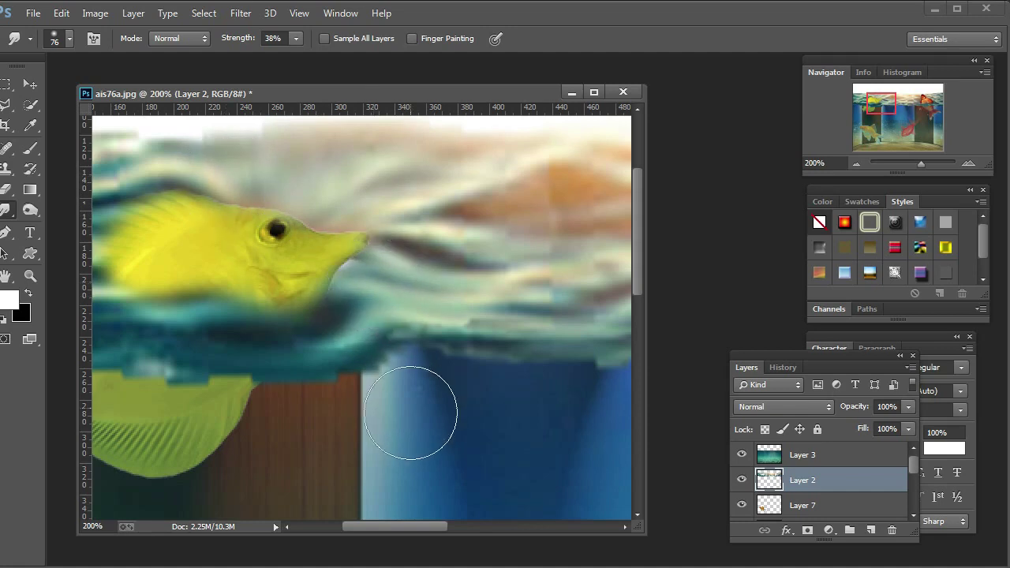
# Step: Smudge the waves on Layer 2 around the scaly goldfish's head, blending out the ceiling lamp there
pyautogui.moveTo(397, 529); pyautogui.dragTo(534, 530)
pyautogui.moveTo(540, 164)
pyautogui.mouseDown()
pyautogui.moveTo(500, 158)
pyautogui.moveTo(514, 142)
pyautogui.moveTo(466, 152)
pyautogui.moveTo(435, 140)
pyautogui.moveTo(444, 135)
pyautogui.moveTo(436, 148)
pyautogui.moveTo(295, 147)
pyautogui.moveTo(356, 158)
pyautogui.moveTo(381, 150)
pyautogui.mouseUp()
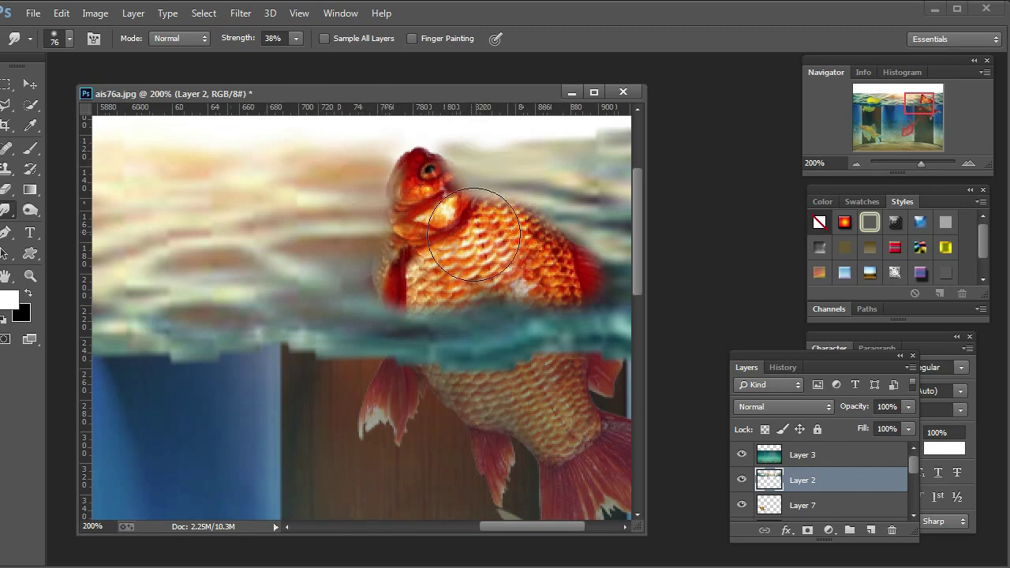
pyautogui.moveTo(547, 528); pyautogui.dragTo(436, 501)
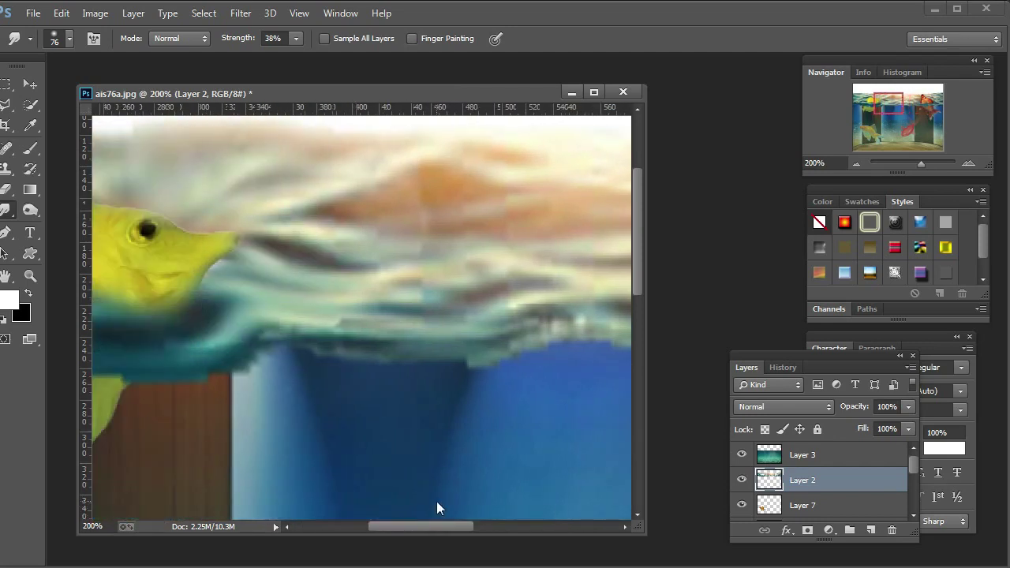
pyautogui.click(29, 276)
pyautogui.rightClick(190, 316)
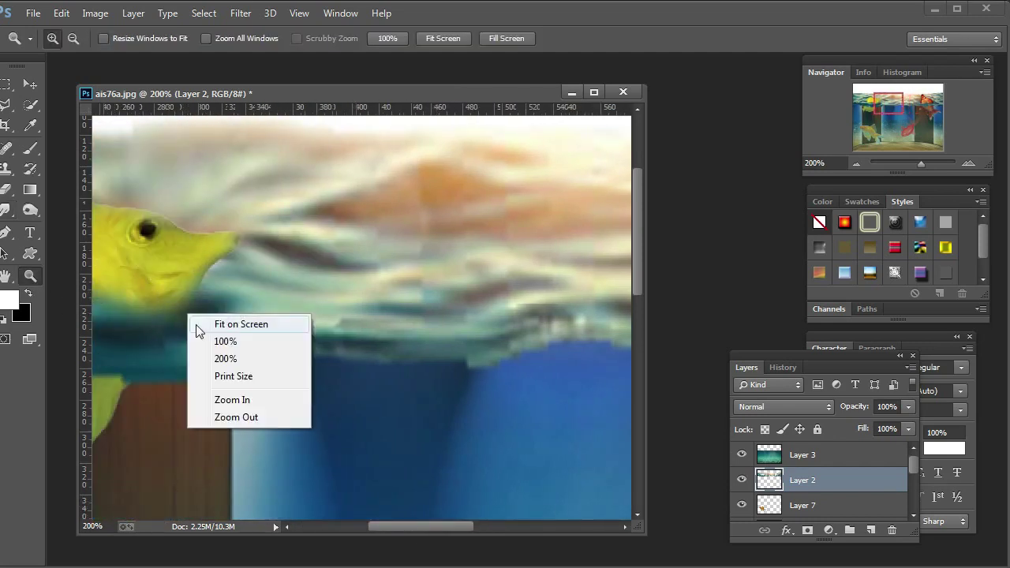
pyautogui.click(206, 323)
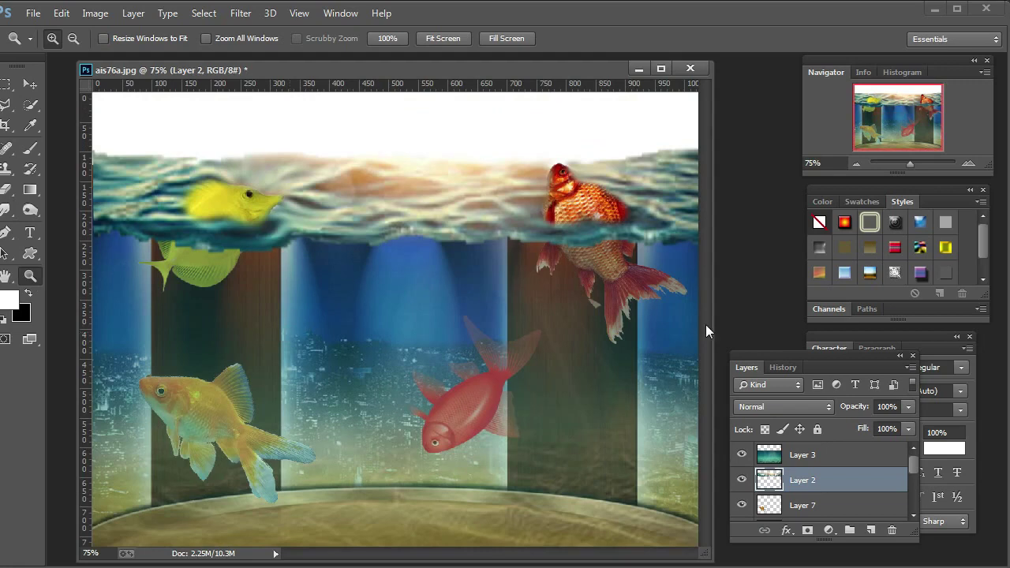
# Step: Erase the upper edge of the underwater layer, Layer 3, along the wave strip with a soft 85 px eraser
pyautogui.click(828, 458)
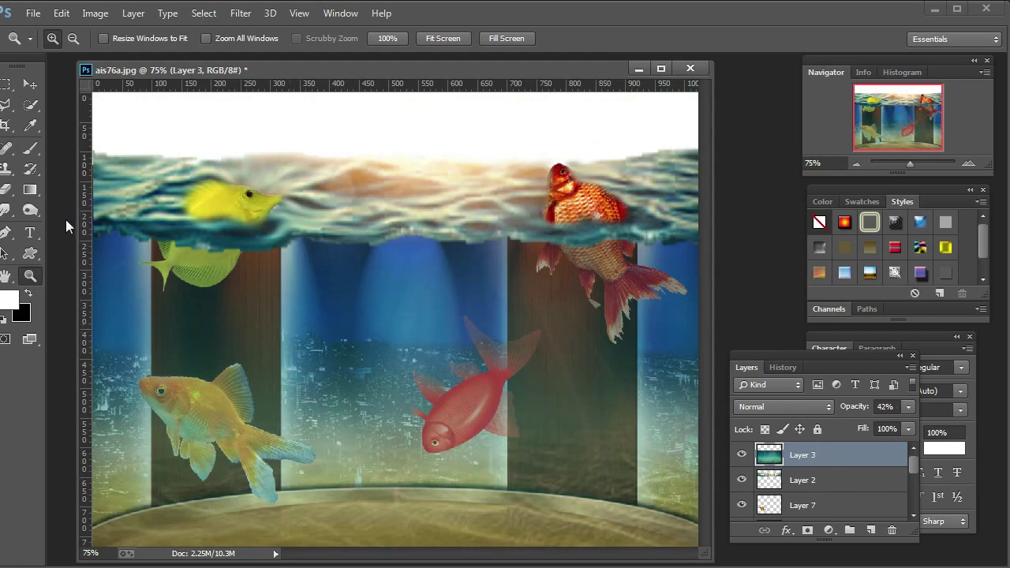
pyautogui.click(8, 189)
pyautogui.rightClick(119, 218)
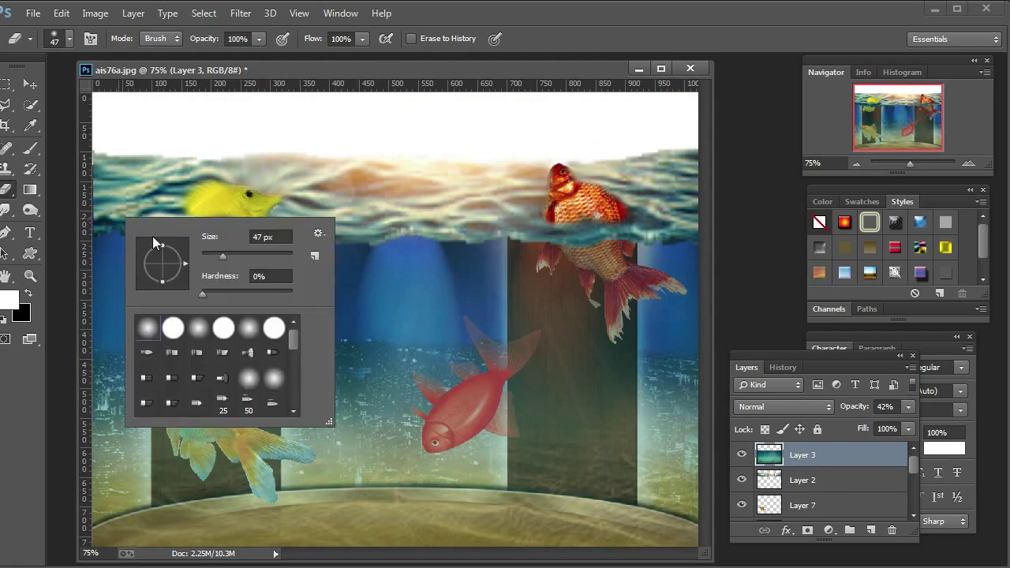
pyautogui.click(240, 254)
pyautogui.press('Return')
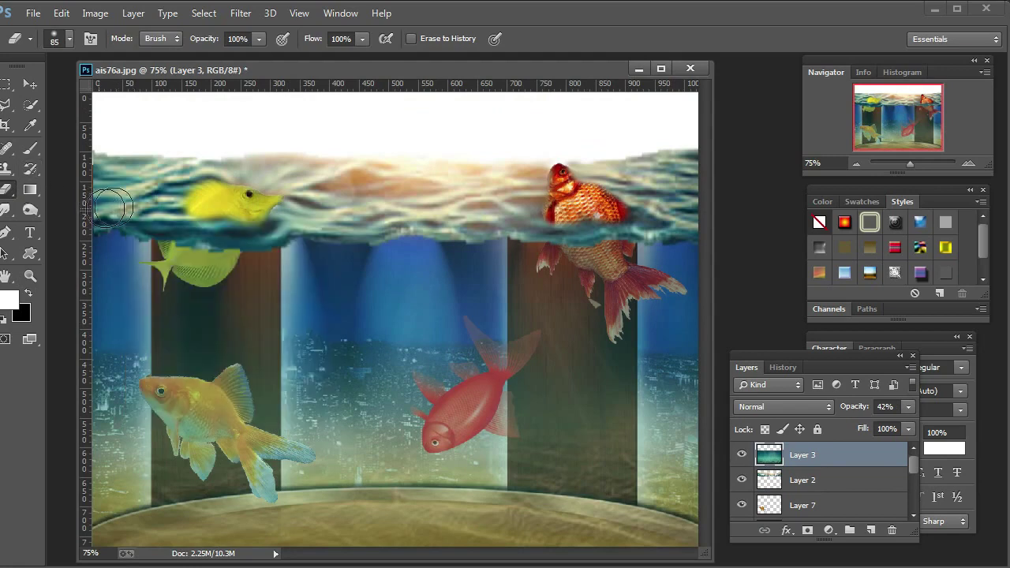
pyautogui.moveTo(286, 215); pyautogui.dragTo(602, 209)
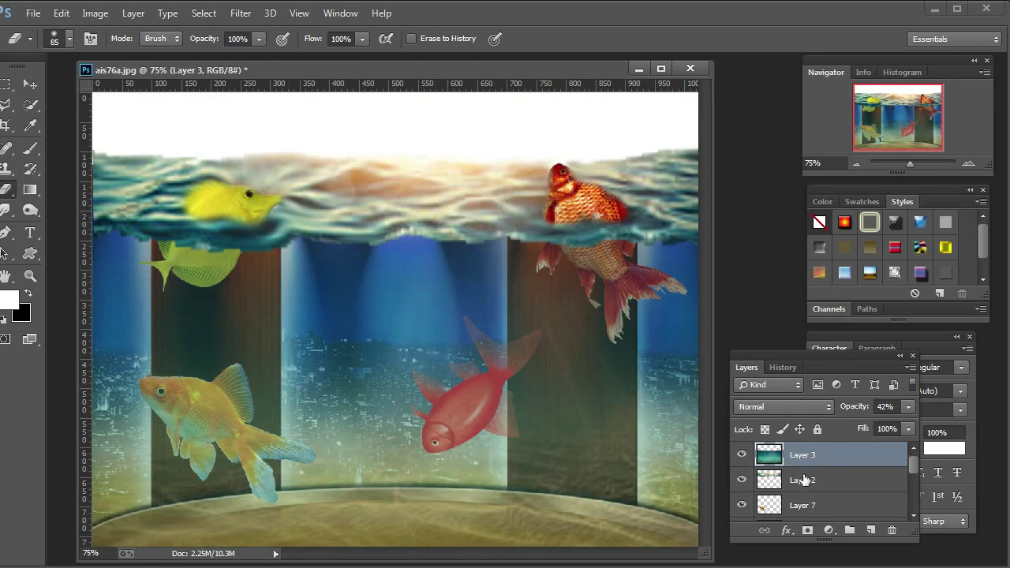
# Step: Erase the jagged lower edge of the wave strip on Layer 2, including the part overlapping the yellow fish
pyautogui.click(833, 481)
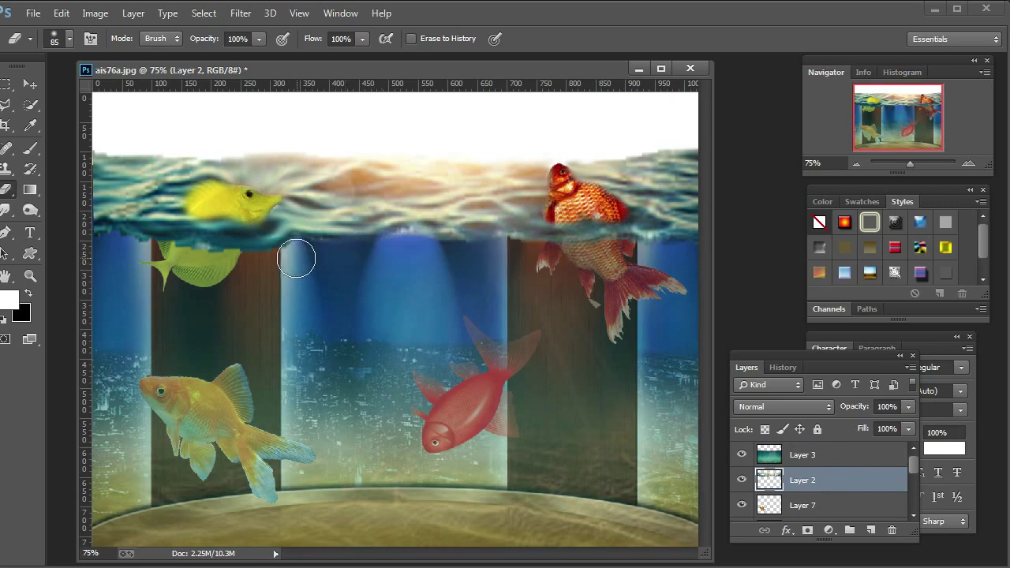
pyautogui.moveTo(156, 251); pyautogui.dragTo(106, 248)
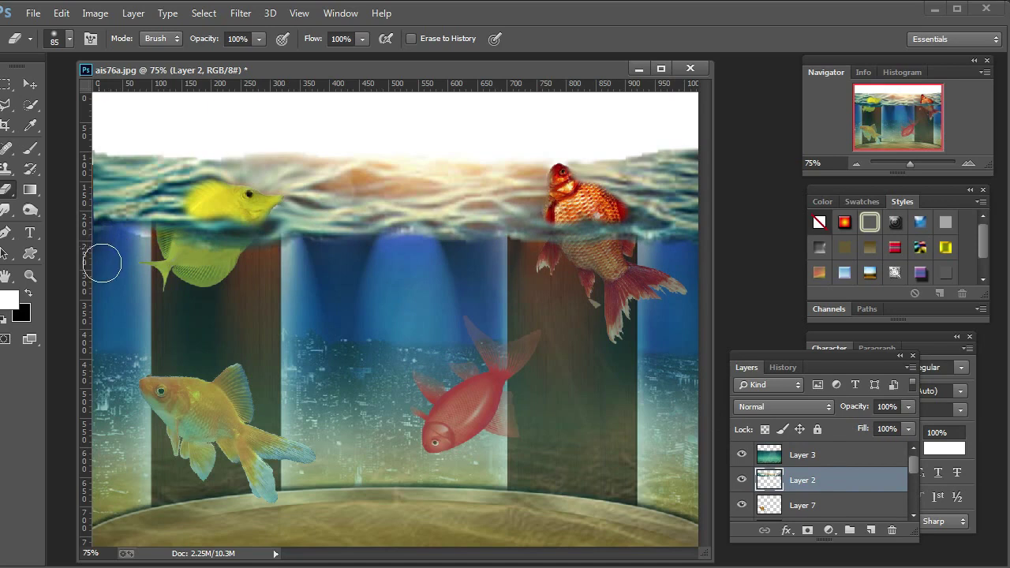
pyautogui.moveTo(197, 253); pyautogui.dragTo(237, 257)
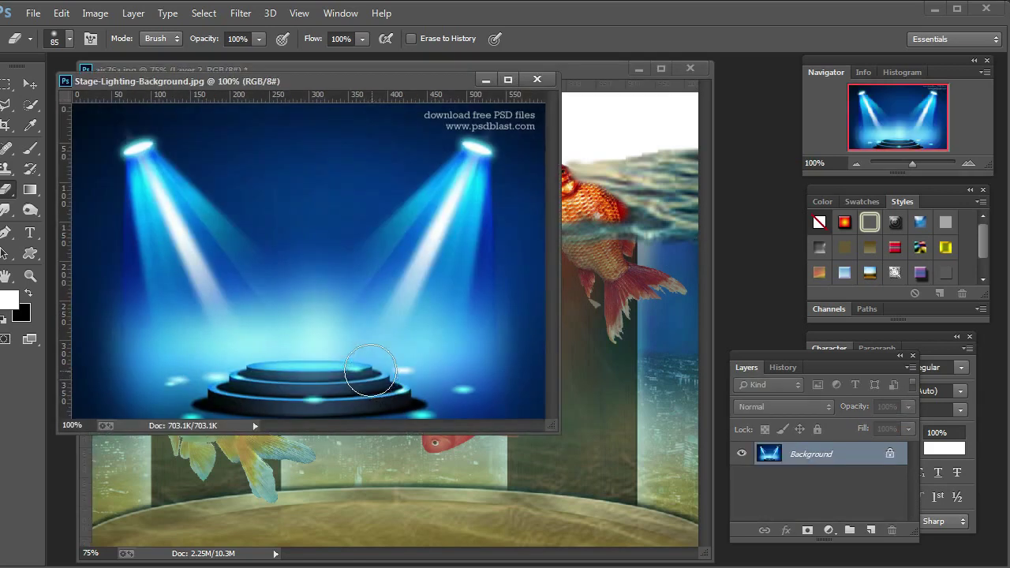
# Step: Copy Stage-Lighting-Background.jpg into ais76a.jpg, put its layer on top of the stack, and set its blend mode to Screen
pyautogui.click(30, 83)
pyautogui.moveTo(249, 229); pyautogui.dragTo(396, 295)
pyautogui.moveTo(842, 489); pyautogui.dragTo(839, 451)
pyautogui.click(796, 409)
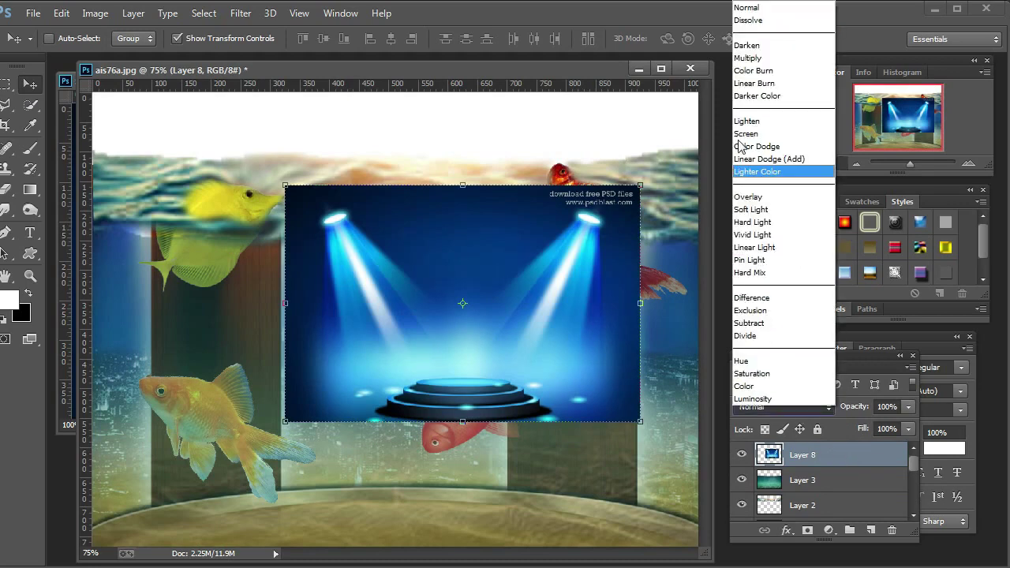
pyautogui.click(742, 136)
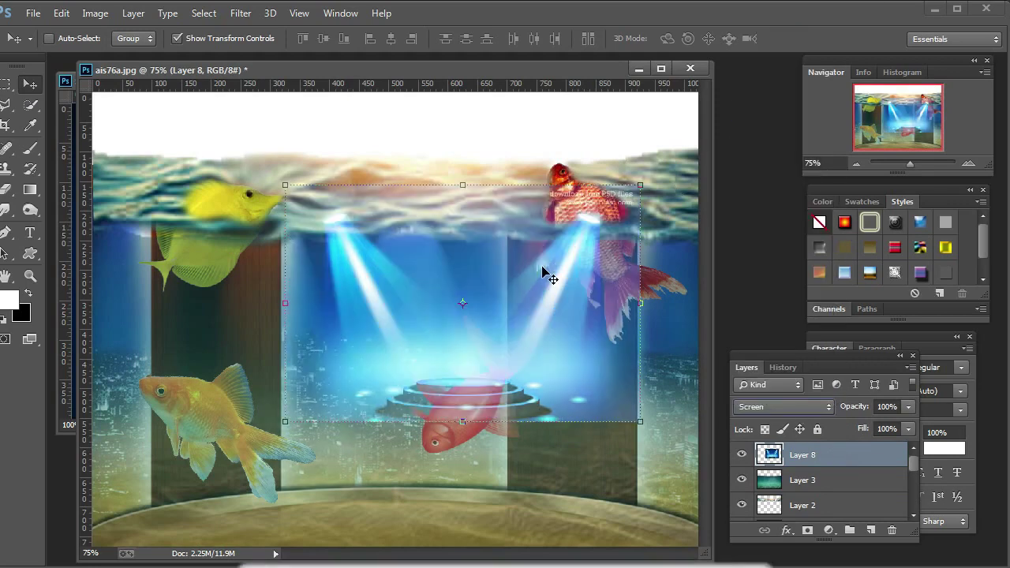
# Step: Stretch the stage-lighting layer across the whole canvas, to about 184% width and 165% height
pyautogui.hotkey('ctrl', 't')
pyautogui.moveTo(286, 303); pyautogui.dragTo(38, 254)
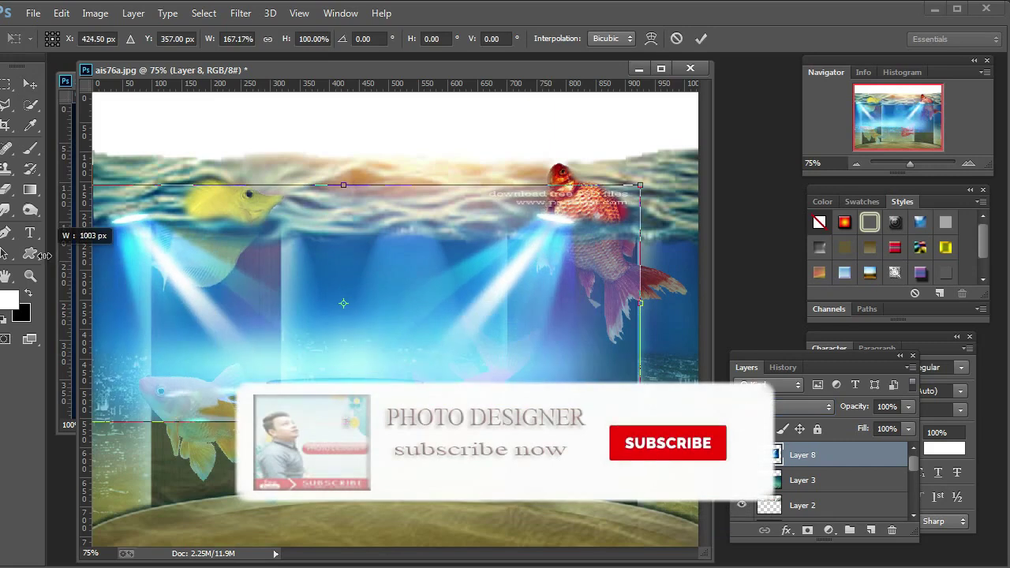
pyautogui.moveTo(343, 421); pyautogui.dragTo(411, 537)
pyautogui.moveTo(647, 382); pyautogui.dragTo(714, 381)
pyautogui.moveTo(572, 429); pyautogui.dragTo(591, 326)
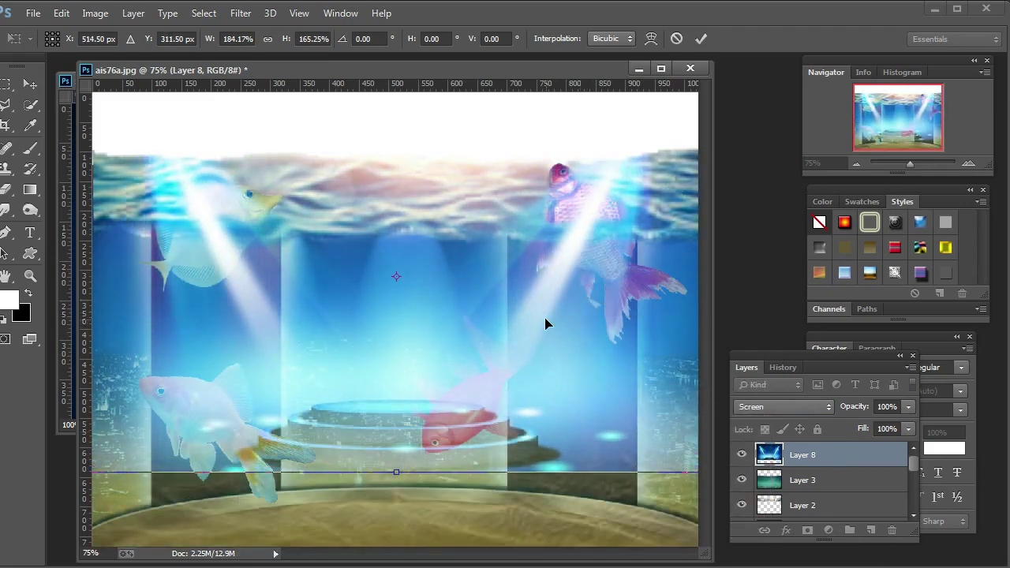
pyautogui.press('Return')
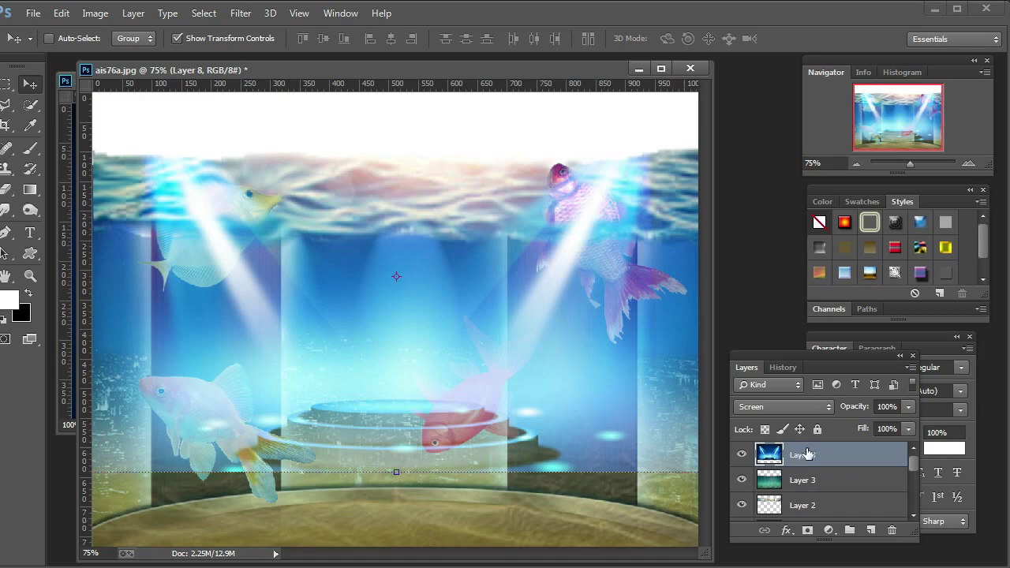
# Step: Delete the stage-lighting layer, copy the single blue spotlight picture into ais76a.jpg instead, and set its blend mode to Screen
pyautogui.moveTo(833, 453); pyautogui.dragTo(900, 533)
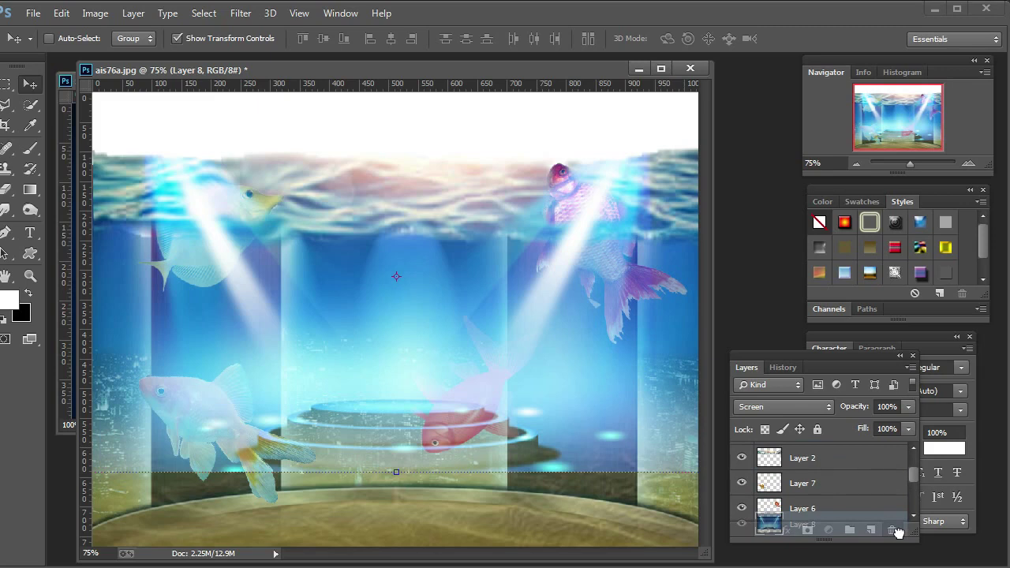
pyautogui.moveTo(898, 533); pyautogui.dragTo(894, 530)
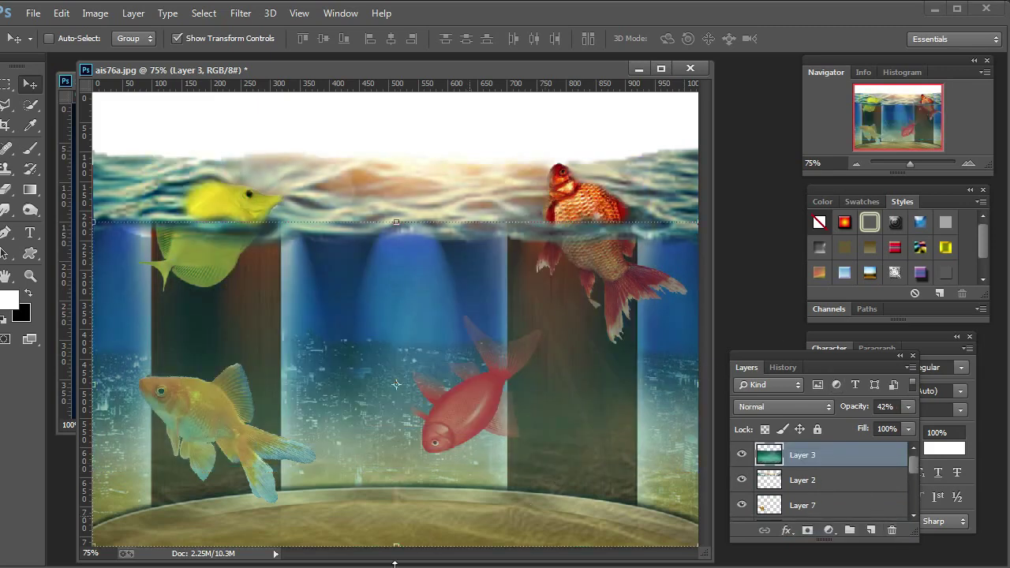
pyautogui.hotkey('ctrl', 'Tab')
pyautogui.moveTo(124, 226); pyautogui.dragTo(639, 366)
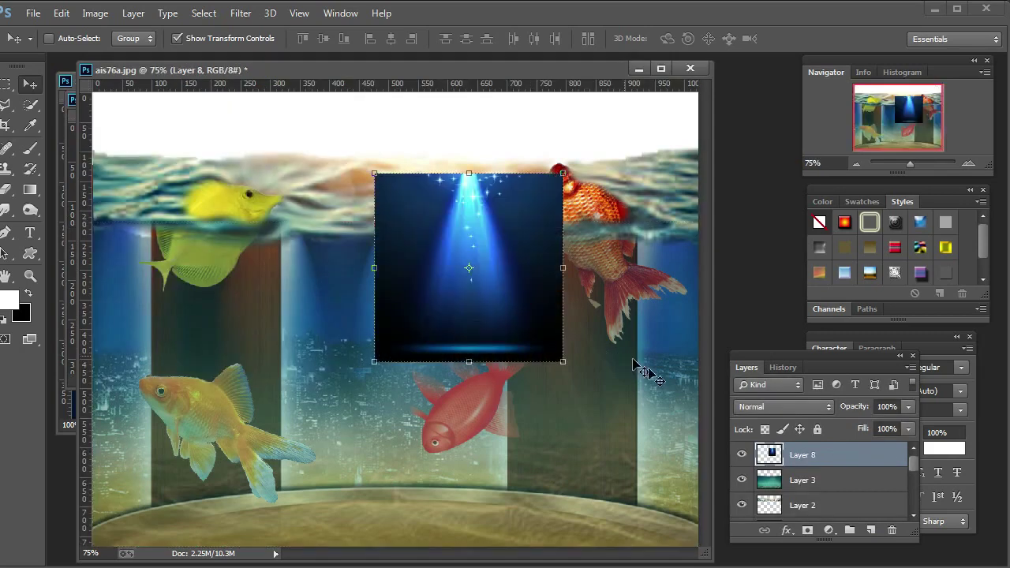
pyautogui.click(788, 406)
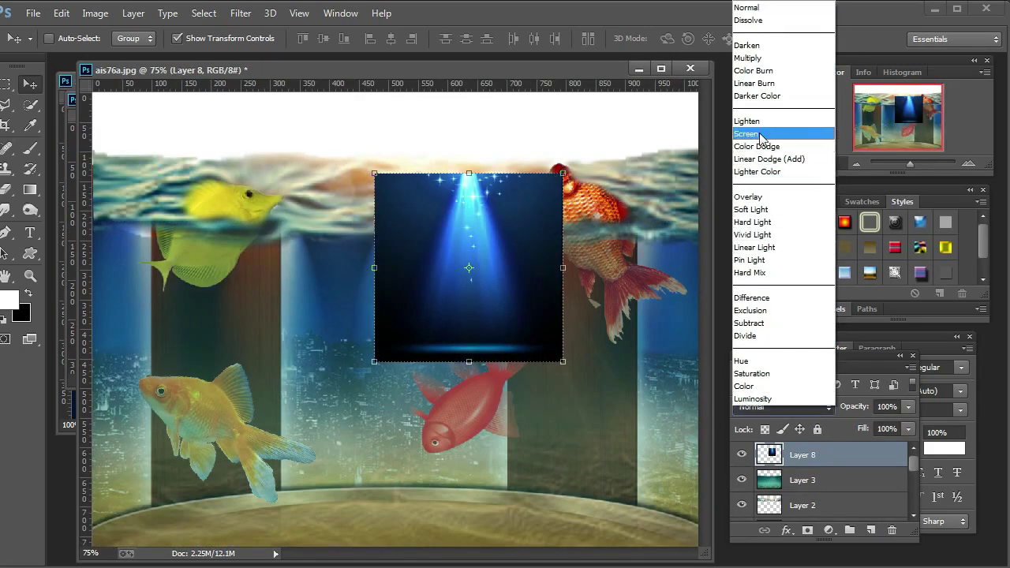
pyautogui.click(759, 134)
# Step: Enlarge the spotlight layer to about 267% width and 301% height, with the beam falling through the middle of the tank
pyautogui.moveTo(325, 267); pyautogui.dragTo(59, 268)
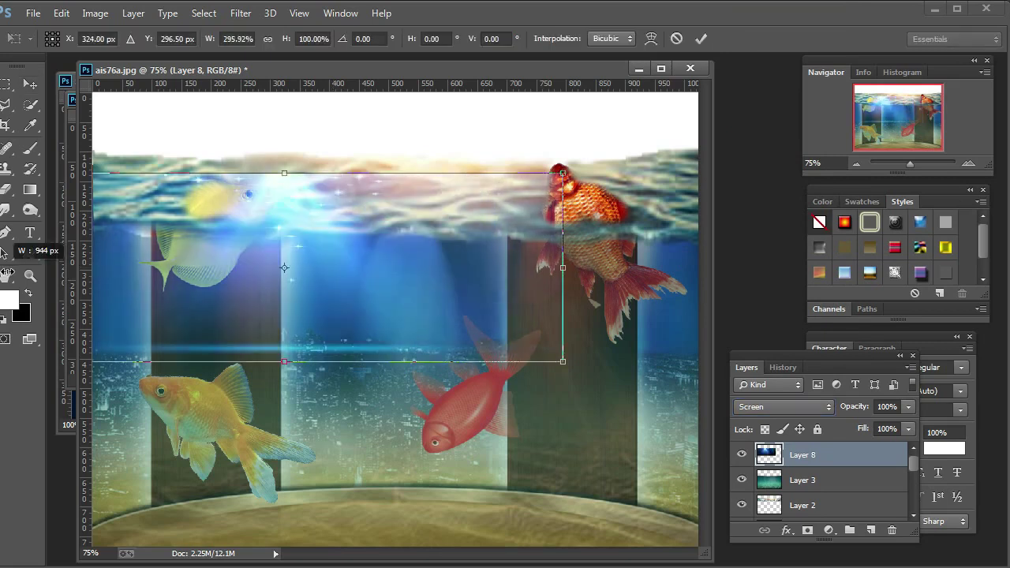
pyautogui.moveTo(312, 174); pyautogui.dragTo(336, 73)
pyautogui.moveTo(329, 149); pyautogui.dragTo(402, 150)
pyautogui.moveTo(390, 379); pyautogui.dragTo(390, 509)
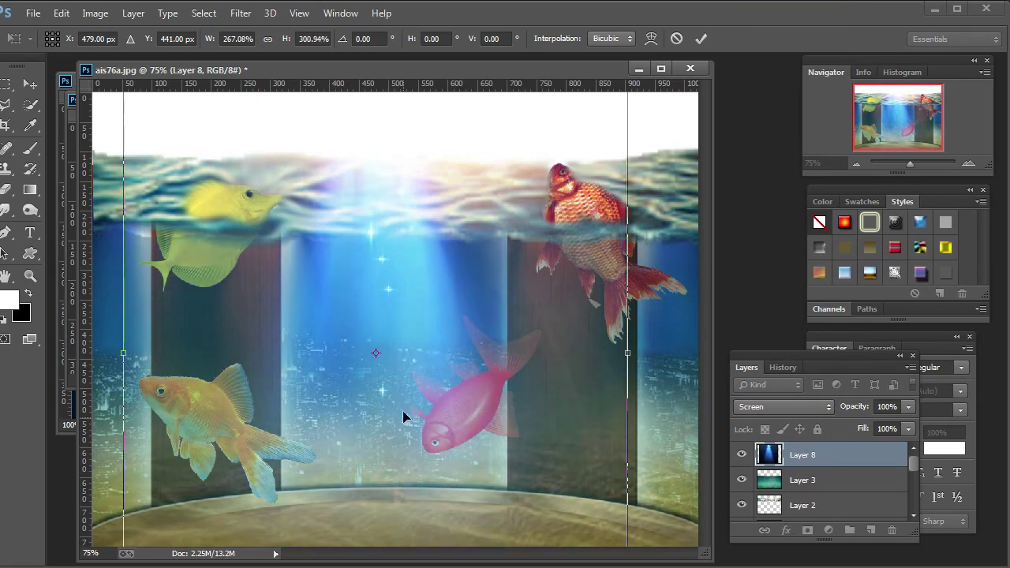
pyautogui.press('Return')
# Step: Widen the spotlight layer on both sides to about 124% so it spans nearly the full canvas
pyautogui.moveTo(625, 354); pyautogui.dragTo(687, 354)
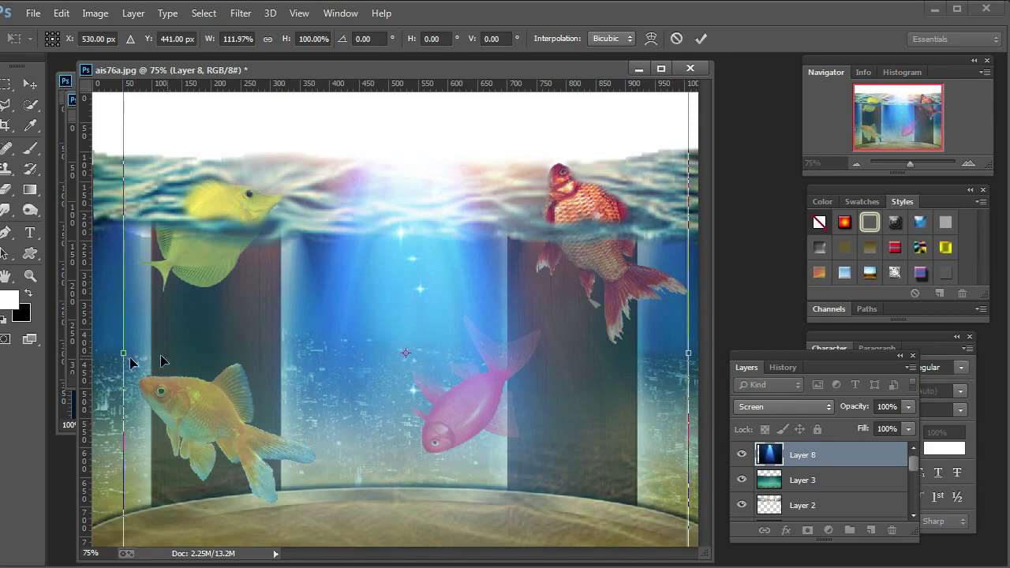
pyautogui.moveTo(118, 349); pyautogui.dragTo(66, 339)
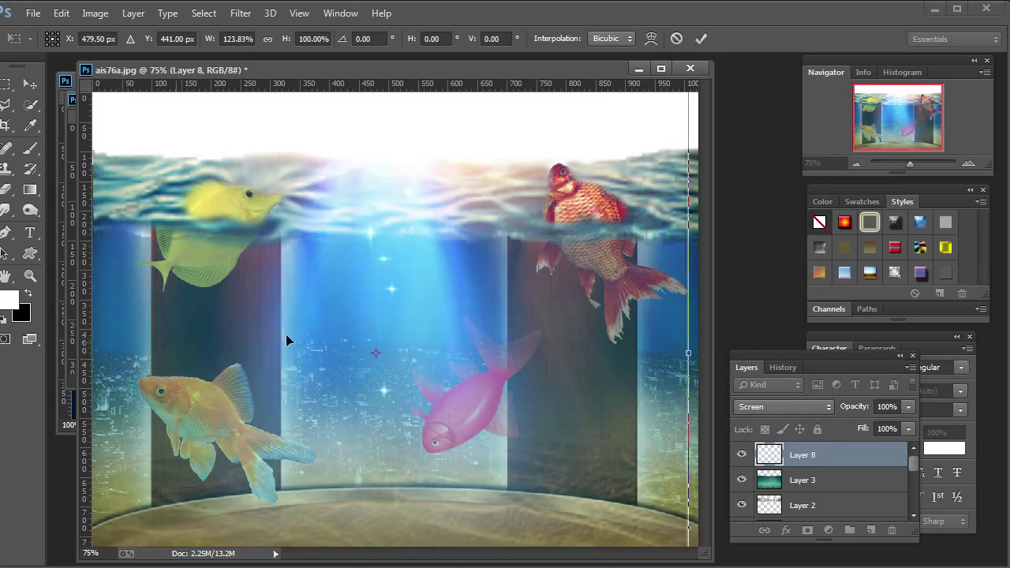
pyautogui.press('Return')
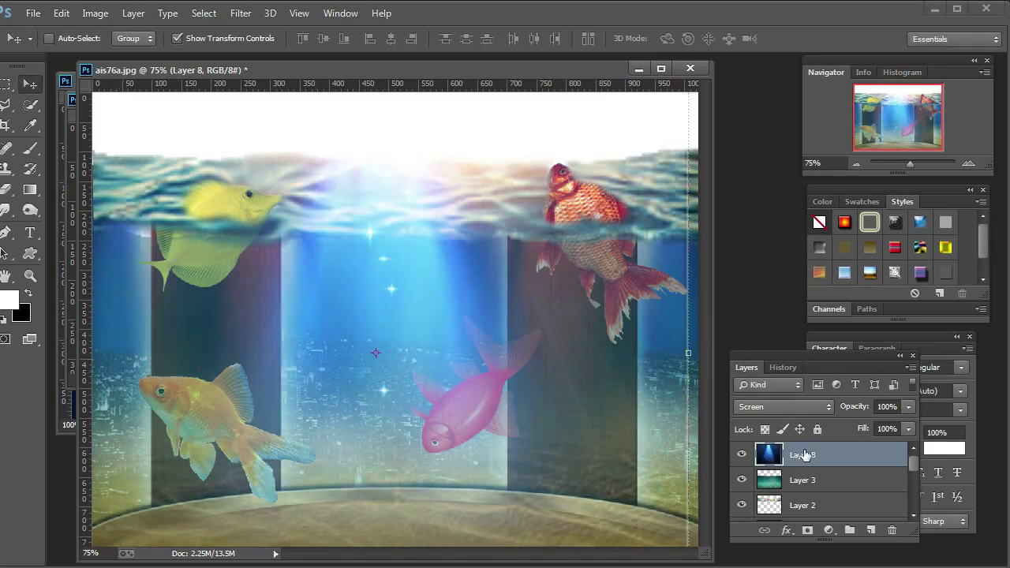
# Step: Lower the opacity of the underwater layer, Layer 3
pyautogui.click(827, 486)
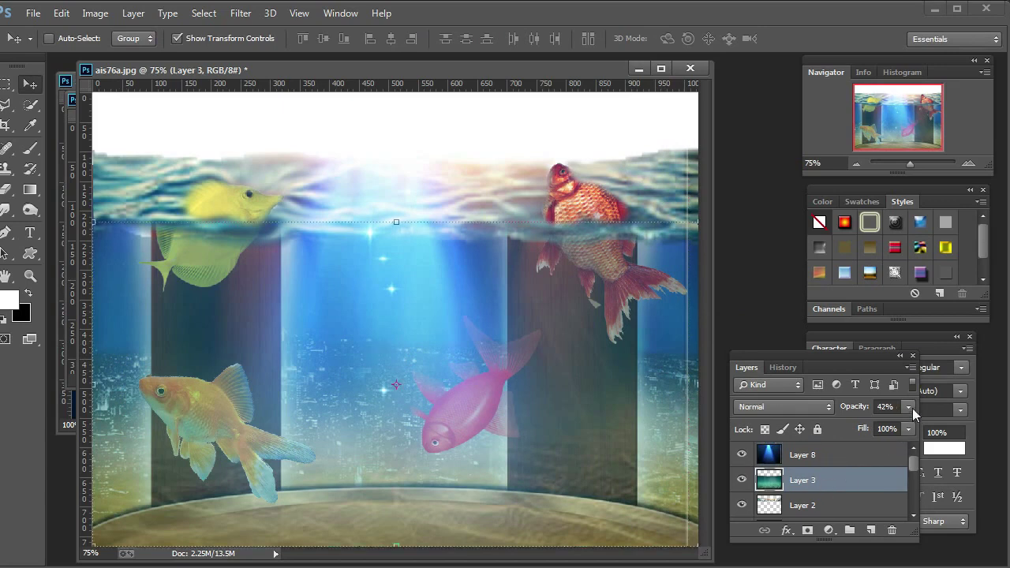
pyautogui.click(908, 406)
pyautogui.moveTo(912, 423); pyautogui.dragTo(868, 422)
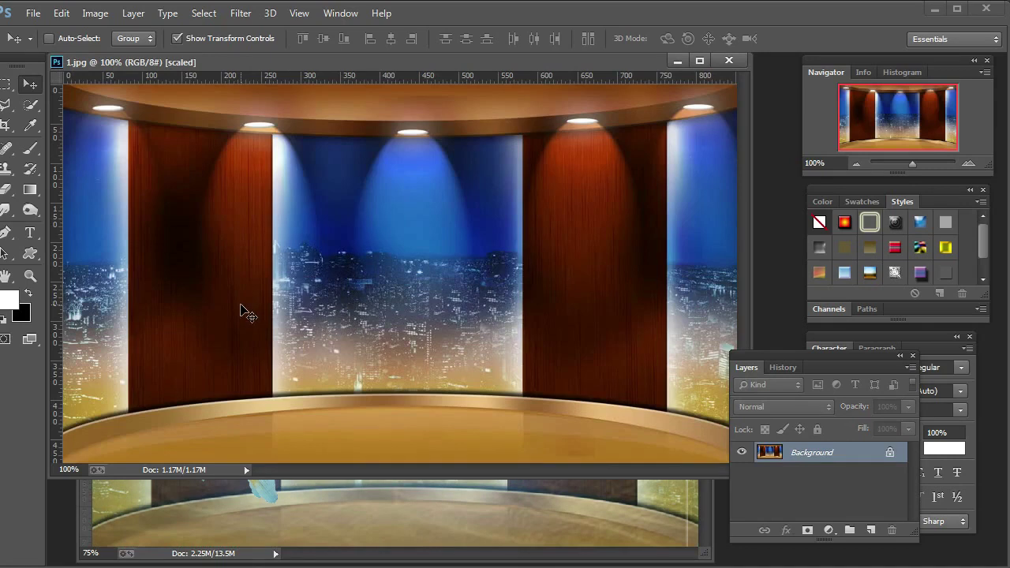
# Step: Copy the room picture 1.jpg into the upper part of ais76a.jpg and place its layer directly above Layer 1
pyautogui.moveTo(248, 292); pyautogui.dragTo(335, 210)
pyautogui.moveTo(450, 309); pyautogui.dragTo(401, 201)
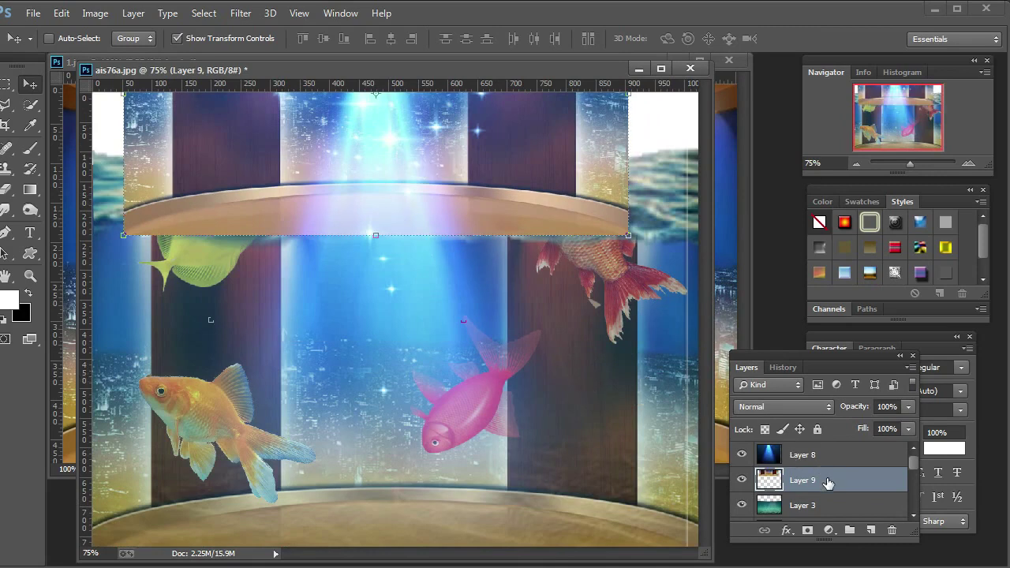
pyautogui.moveTo(826, 482); pyautogui.dragTo(829, 458)
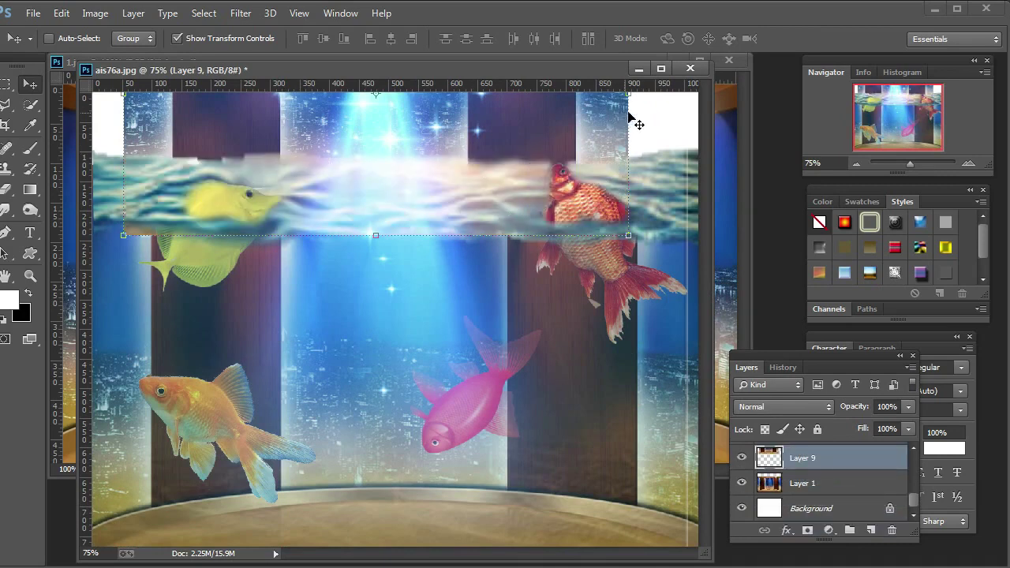
# Step: Widen the room copy on Layer 9 to about 136% to fill the canvas width, and reduce its height to about 95%
pyautogui.moveTo(635, 111); pyautogui.dragTo(772, 111)
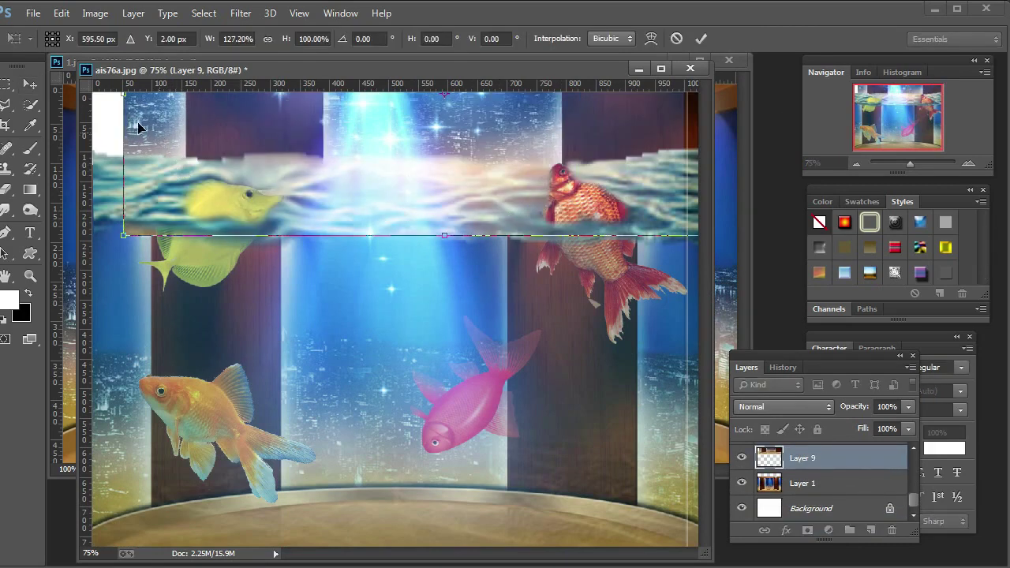
pyautogui.moveTo(119, 129); pyautogui.dragTo(75, 139)
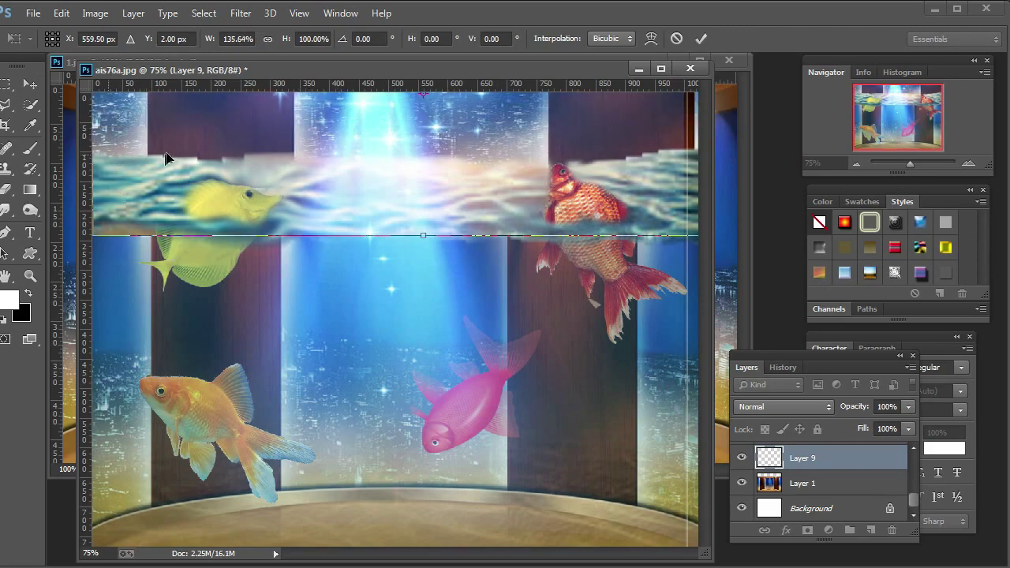
pyautogui.press('Return')
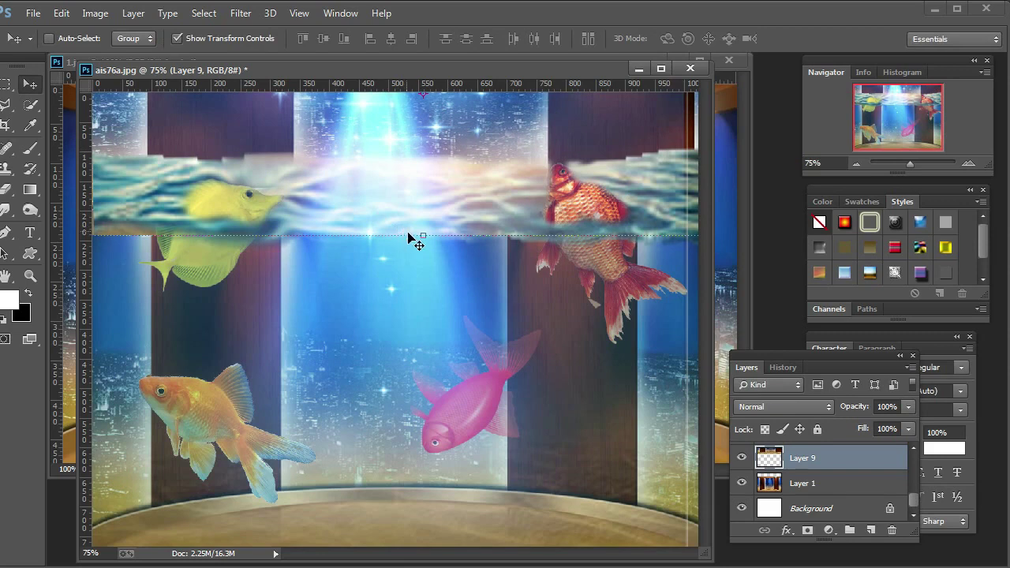
pyautogui.moveTo(422, 236)
pyautogui.mouseDown()
pyautogui.moveTo(411, 165)
pyautogui.moveTo(411, 233)
pyautogui.moveTo(418, 225)
pyautogui.mouseUp()
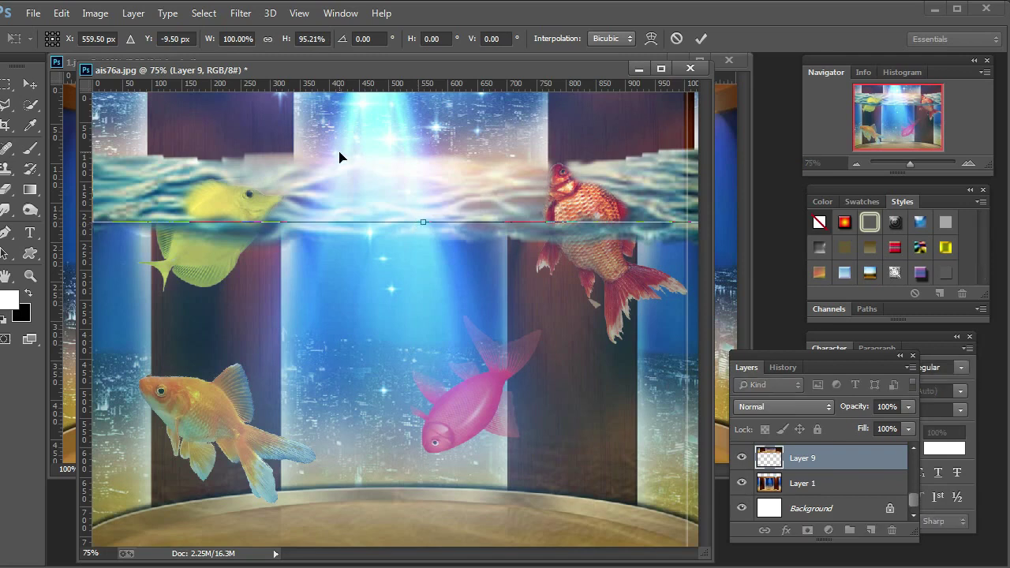
pyautogui.press('Return')
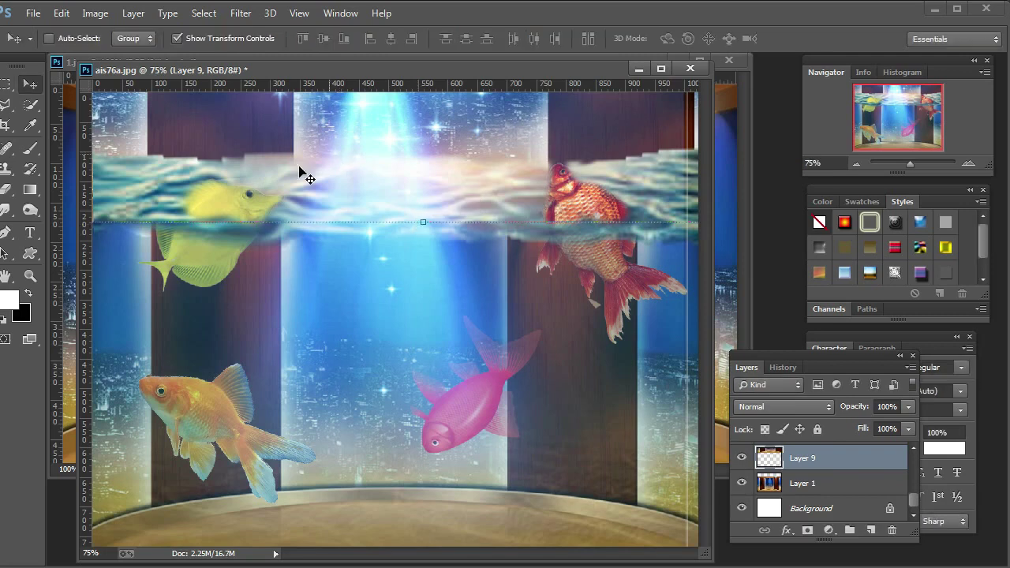
# Step: Erase the jagged upper edge of the wave strip on Layer 2 with the 85 px eraser
pyautogui.click(7, 190)
pyautogui.hotkey('ctrl', 'd')
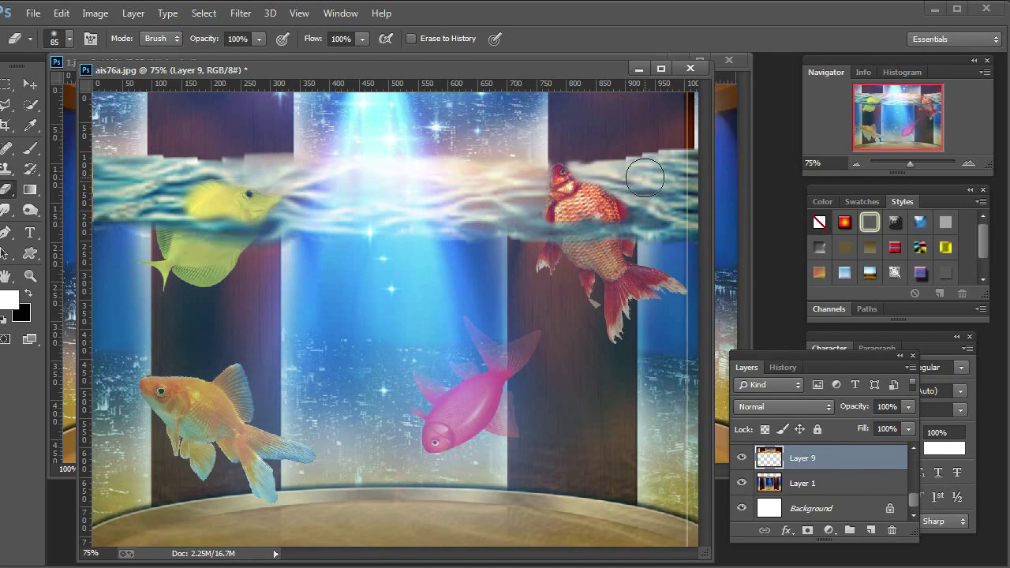
pyautogui.scroll(4, 828, 466)
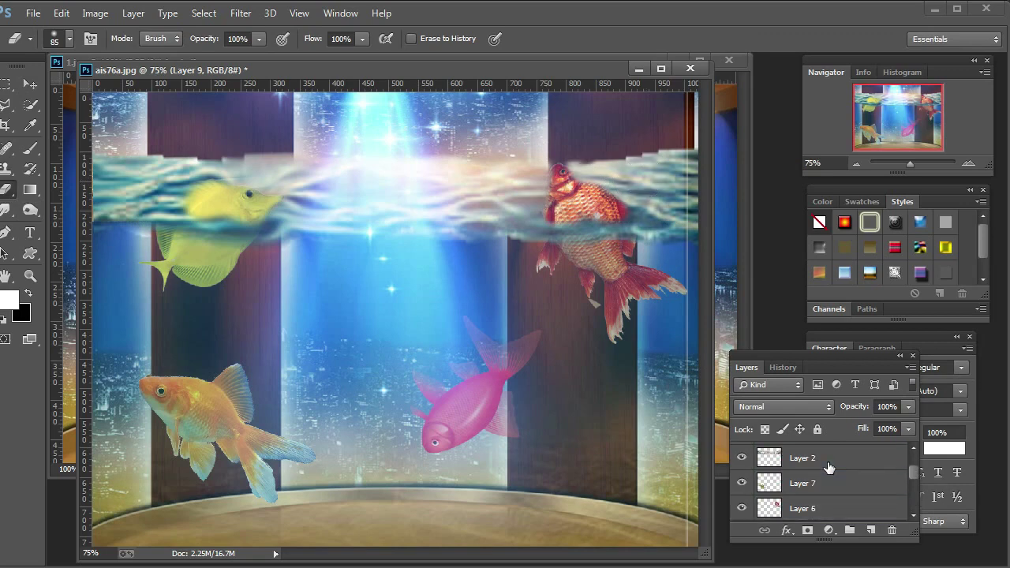
pyautogui.click(828, 465)
pyautogui.moveTo(569, 144)
pyautogui.mouseDown()
pyautogui.moveTo(682, 130)
pyautogui.moveTo(562, 142)
pyautogui.mouseUp()
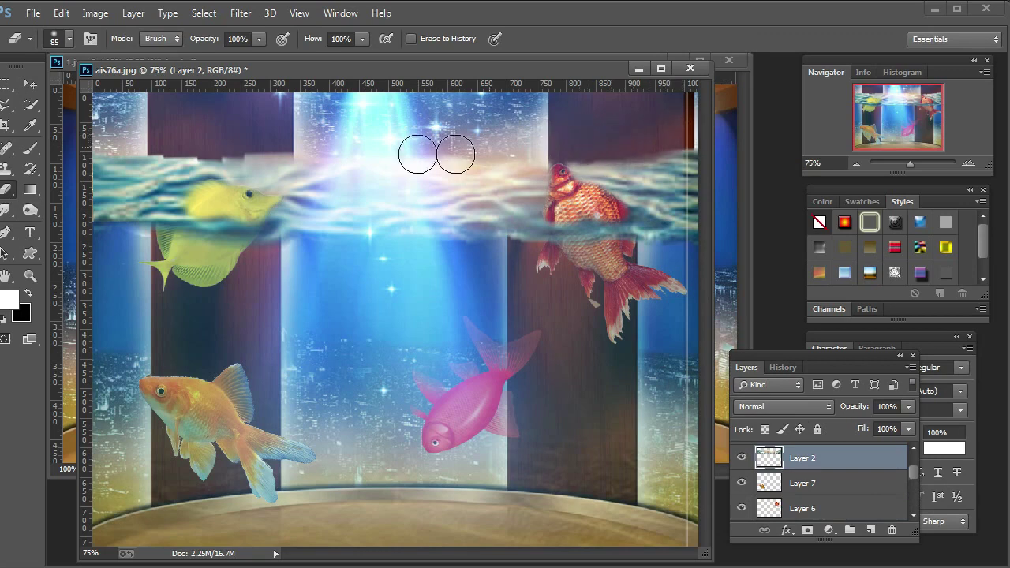
pyautogui.moveTo(193, 141)
pyautogui.mouseDown()
pyautogui.moveTo(106, 142)
pyautogui.moveTo(273, 137)
pyautogui.mouseUp()
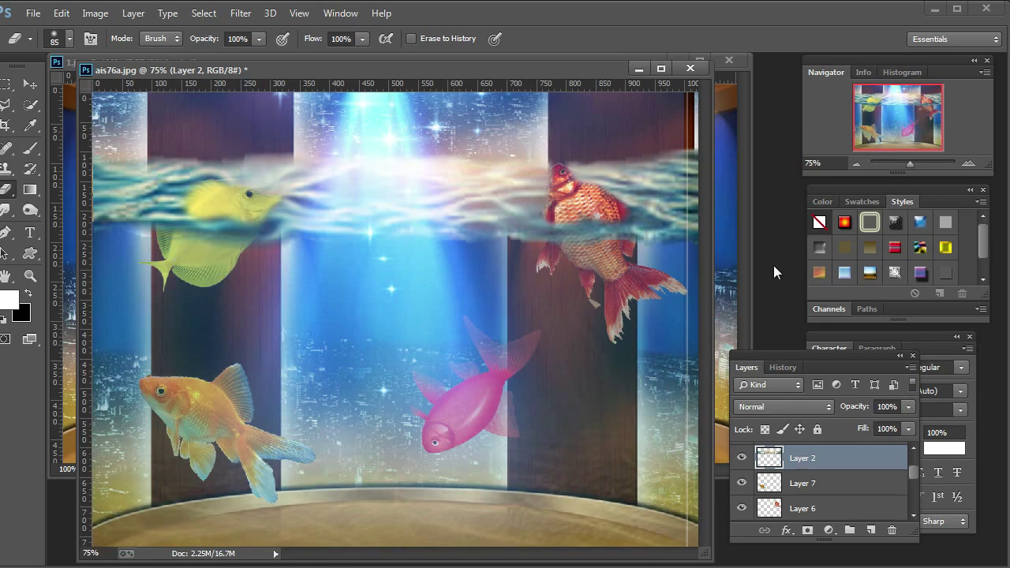
pyautogui.moveTo(654, 153)
pyautogui.mouseDown()
pyautogui.moveTo(651, 140)
pyautogui.moveTo(676, 139)
pyautogui.mouseUp()
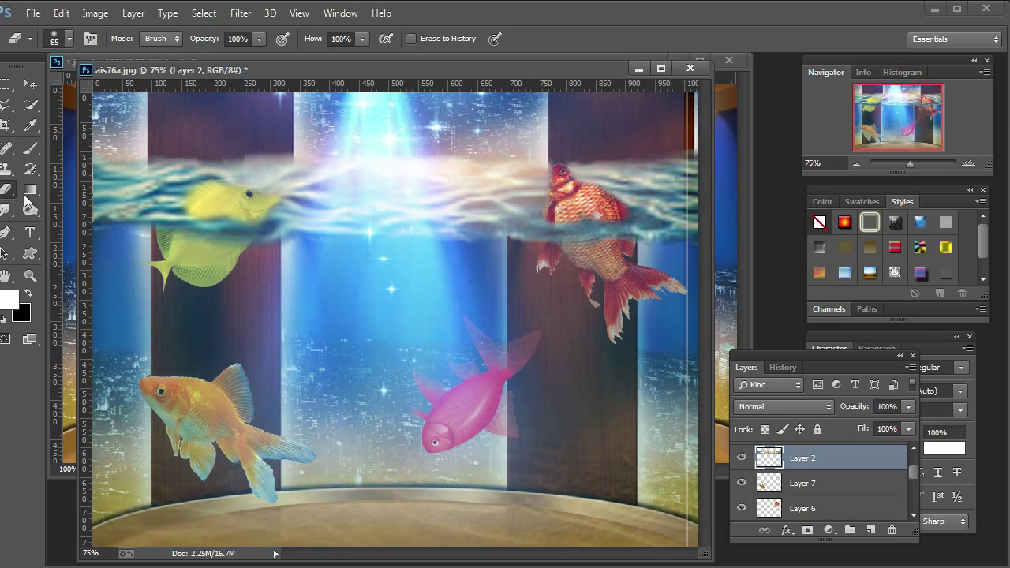
# Step: Shift the room copy on Layer 9 to the left, bringing its wooden pillars closer to those below the water
pyautogui.click(25, 88)
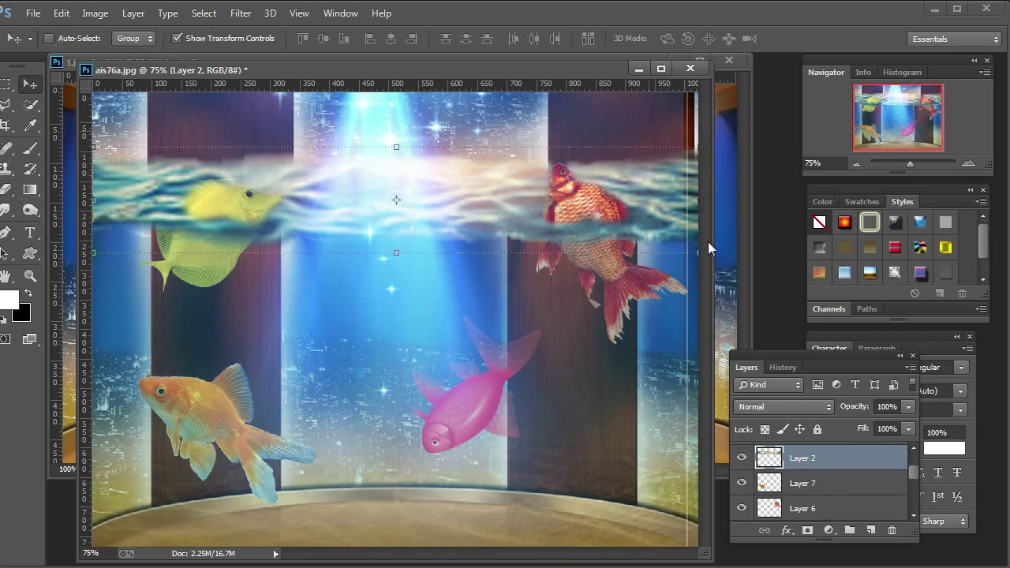
pyautogui.scroll(-3, 841, 483)
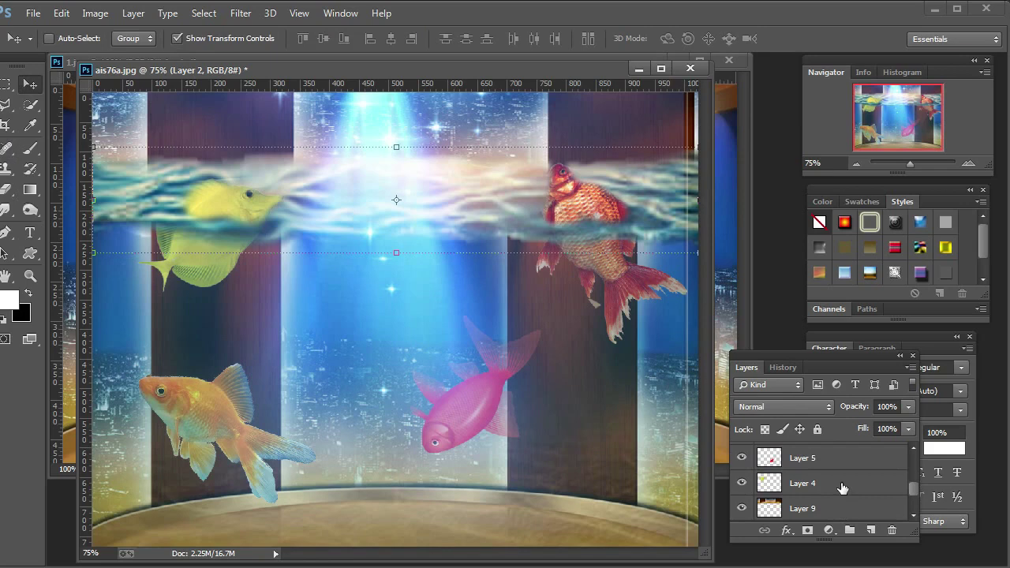
pyautogui.scroll(-1, 841, 487)
pyautogui.click(841, 487)
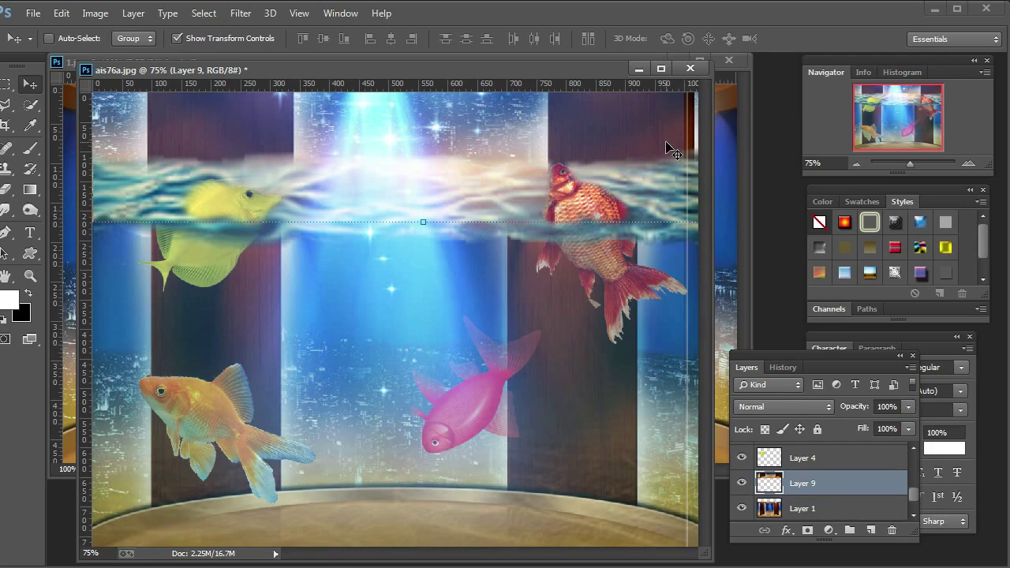
pyautogui.hotkey('shift', 'Left')
pyautogui.hotkey('shift', 'Left')
pyautogui.hotkey('shift', 'Left')
pyautogui.hotkey('shift', 'Left')
pyautogui.hotkey('shift', 'Left')
pyautogui.hotkey('shift', 'Left')
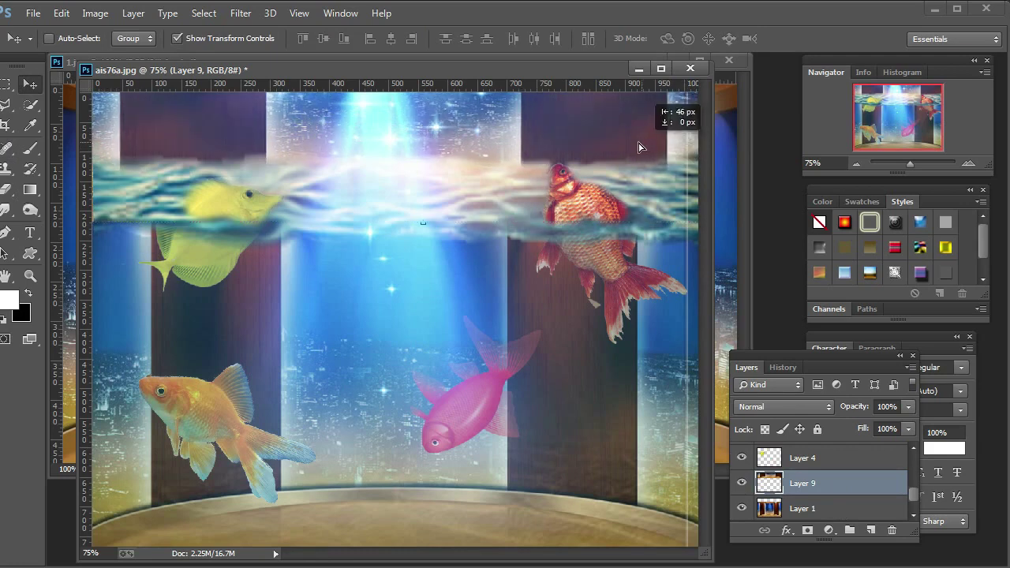
pyautogui.moveTo(513, 143)
pyautogui.mouseDown()
pyautogui.moveTo(541, 146)
pyautogui.moveTo(515, 147)
pyautogui.moveTo(524, 142)
pyautogui.mouseUp()
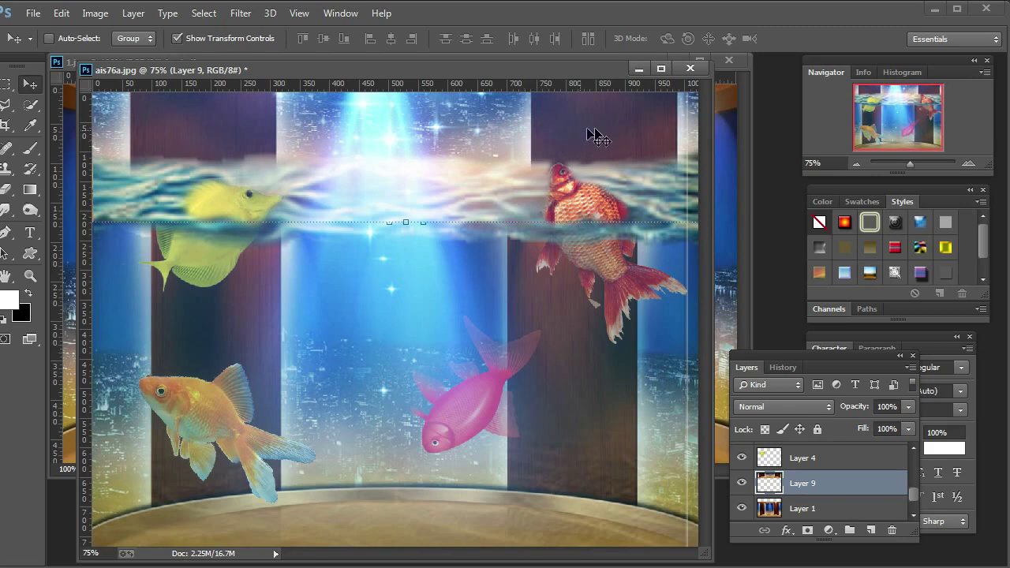
# Step: Fit Layer 9 to the canvas width with its pillars aligned to those underwater, and raise its lower edge to the waterline
pyautogui.moveTo(638, 131); pyautogui.dragTo(523, 148)
pyautogui.moveTo(423, 151); pyautogui.dragTo(595, 163)
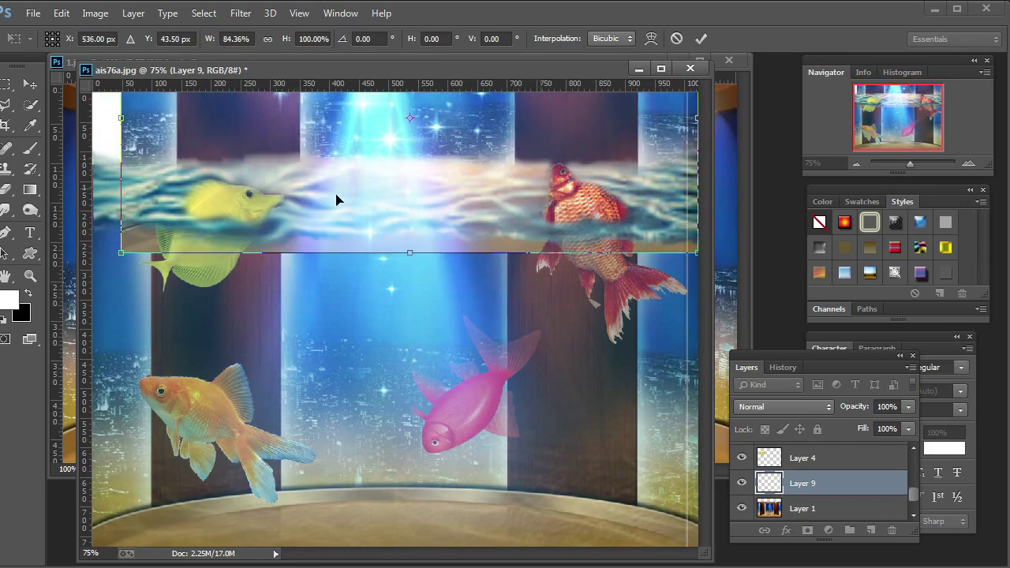
pyautogui.moveTo(112, 145)
pyautogui.mouseDown()
pyautogui.moveTo(86, 145)
pyautogui.moveTo(108, 150)
pyautogui.mouseUp()
pyautogui.press('Return')
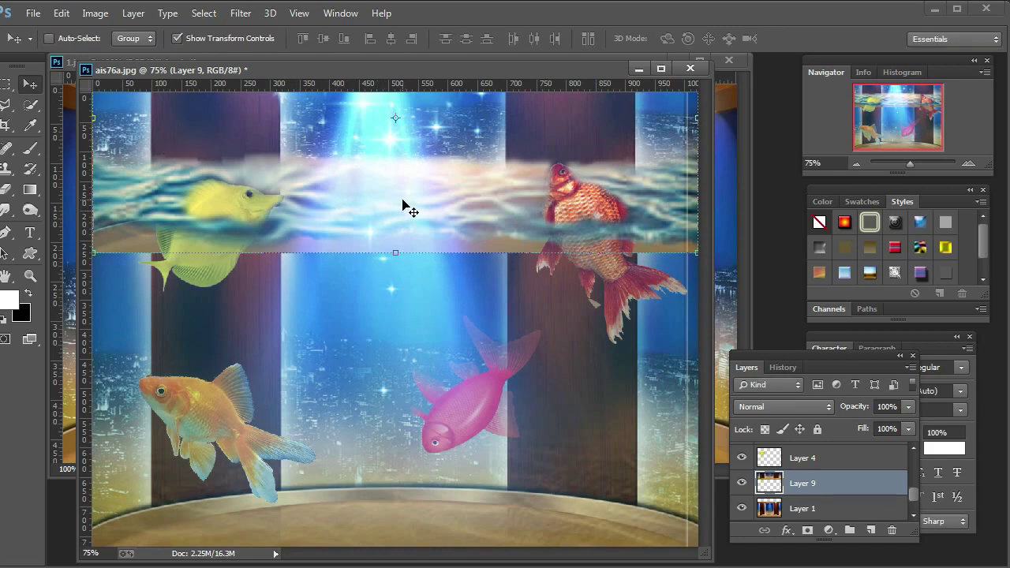
pyautogui.moveTo(395, 252)
pyautogui.mouseDown()
pyautogui.moveTo(387, 224)
pyautogui.moveTo(390, 235)
pyautogui.mouseUp()
pyautogui.press('Return')
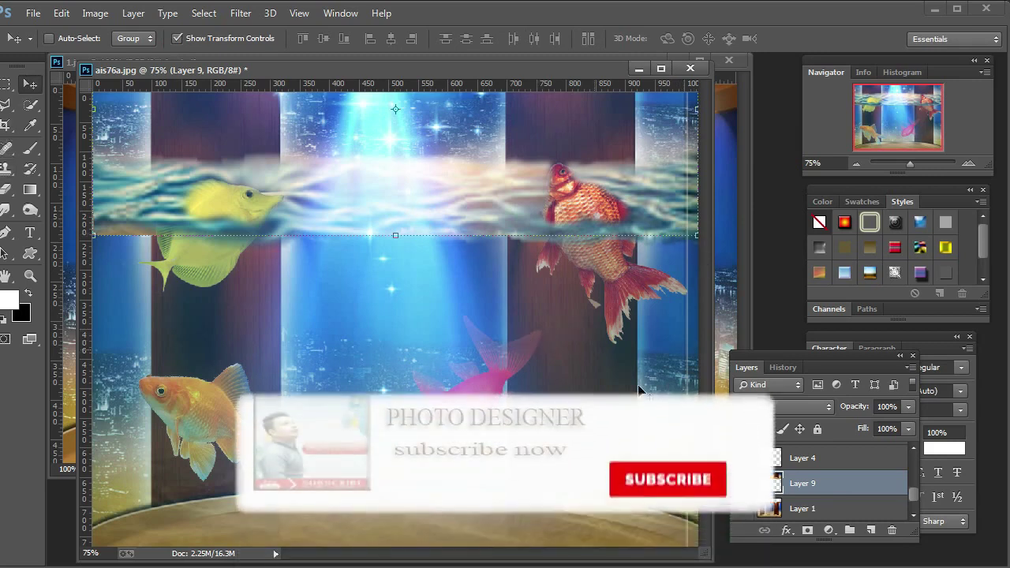
pyautogui.scroll(1, 804, 465)
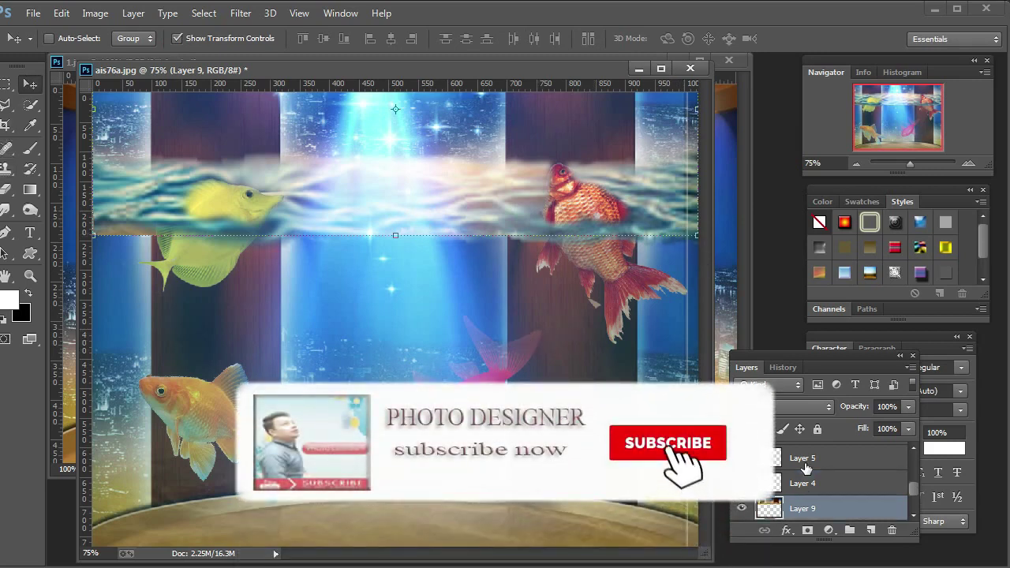
# Step: Scale the orange fish on Layer 7 down to 93.75% width and 90.5% height, keeping its lower tail corner in place
pyautogui.scroll(1, 804, 467)
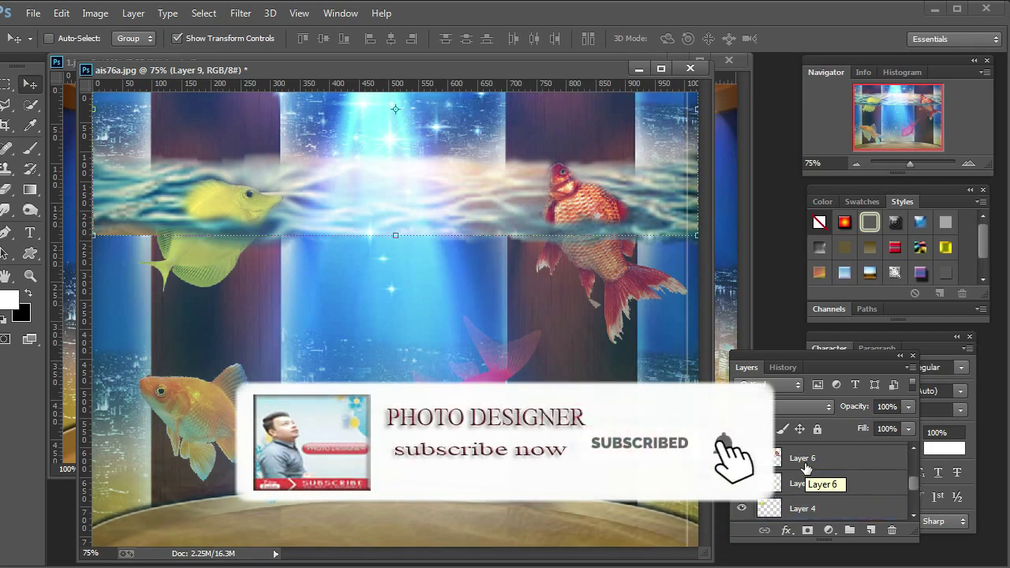
pyautogui.click(812, 461)
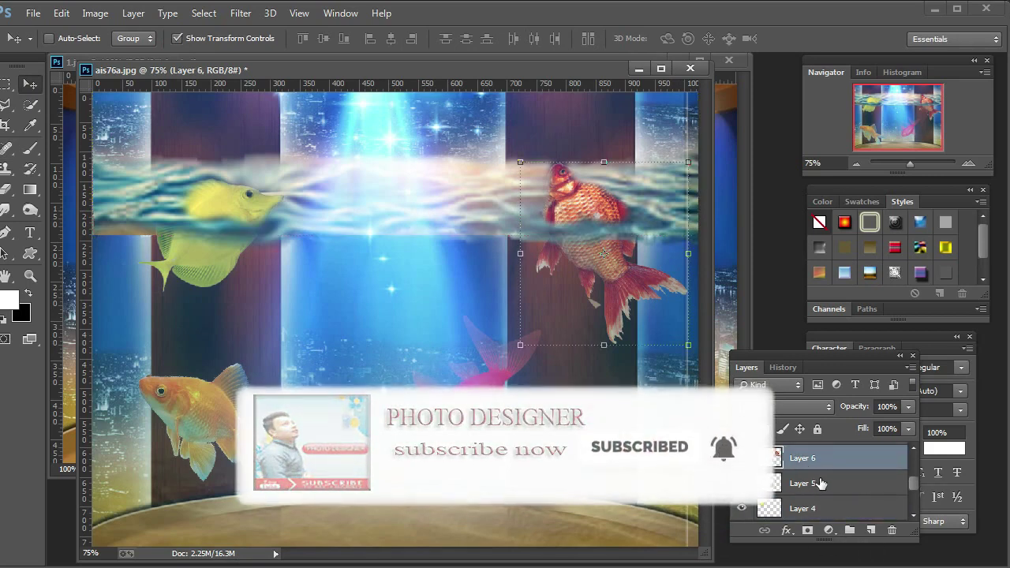
pyautogui.scroll(1, 823, 479)
pyautogui.click(828, 457)
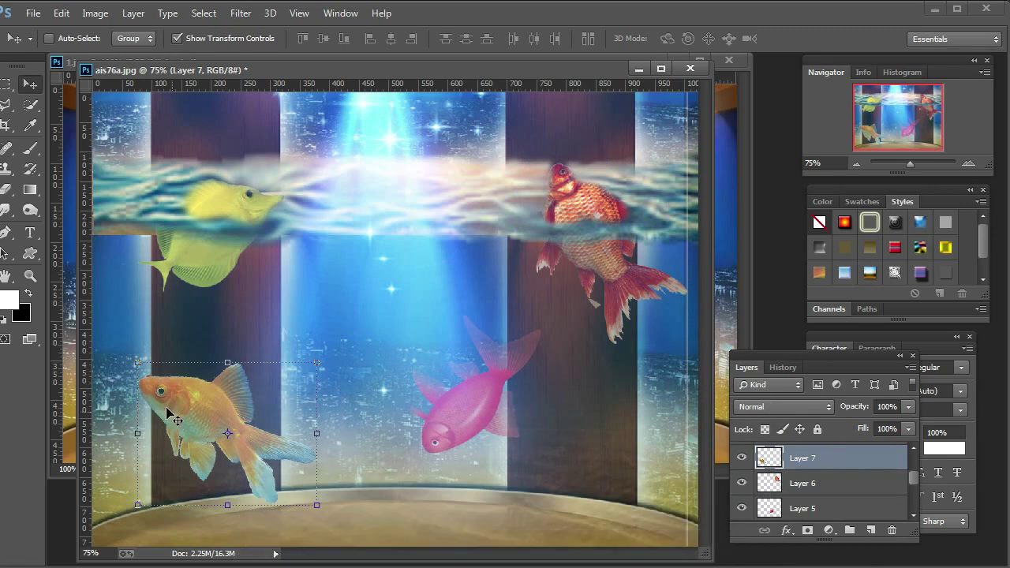
pyautogui.hotkey('ctrl', 't')
pyautogui.moveTo(138, 362); pyautogui.dragTo(148, 375)
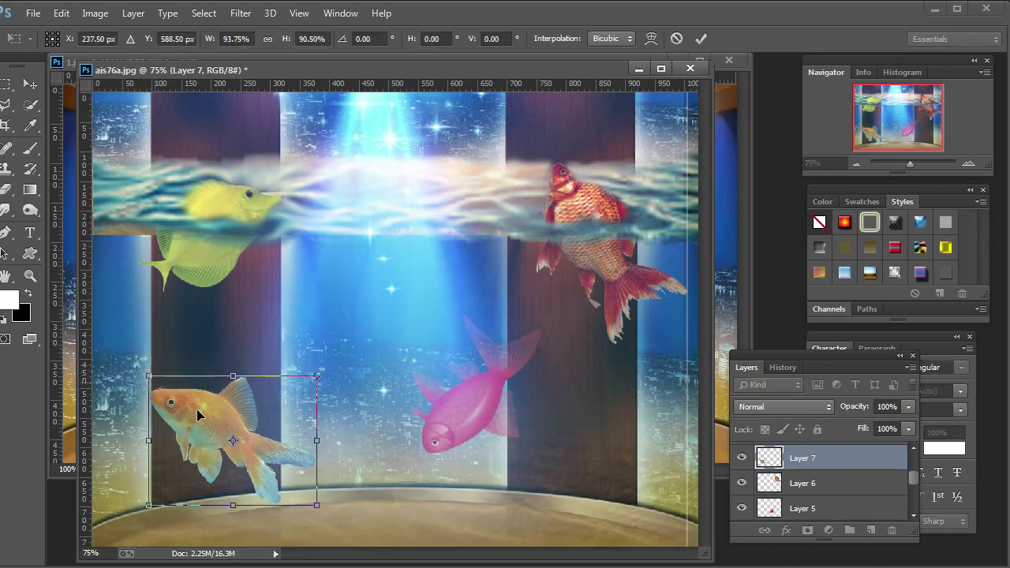
pyautogui.press('Return')
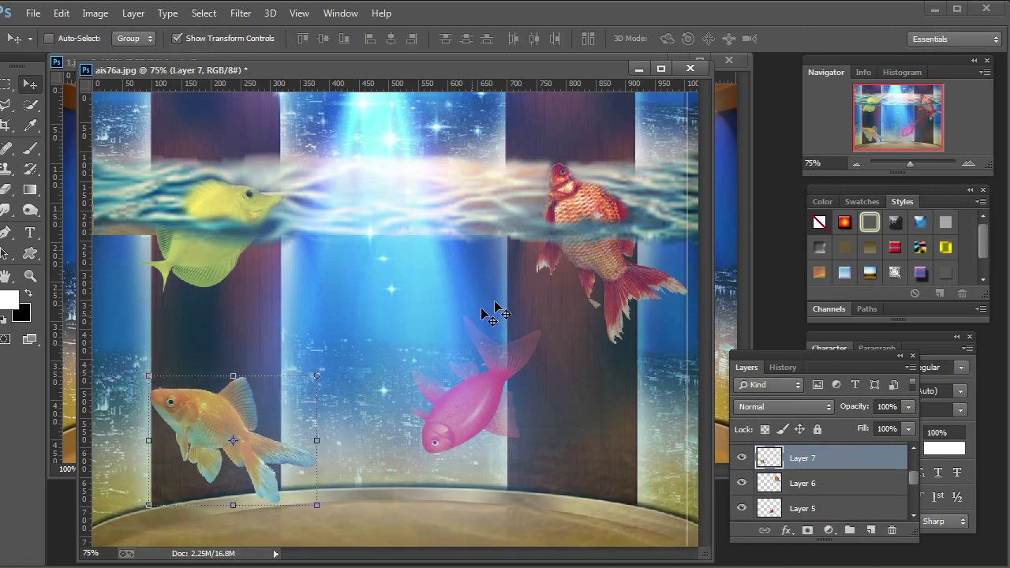
# Step: Set the opacity of the green water tint on Layer 3 to 36%
pyautogui.scroll(2, 824, 470)
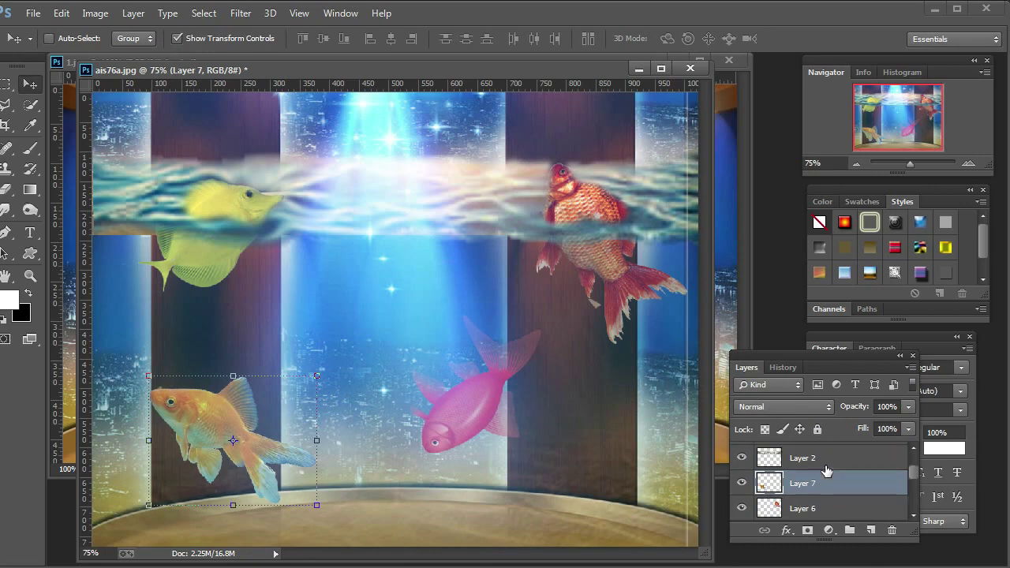
pyautogui.click(854, 455)
pyautogui.click(901, 429)
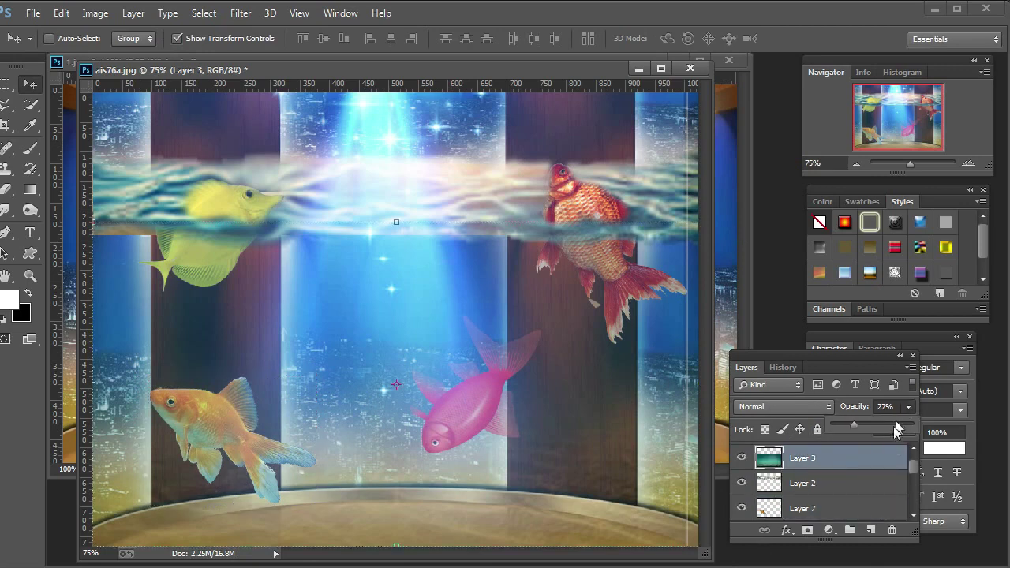
pyautogui.moveTo(860, 424); pyautogui.dragTo(865, 421)
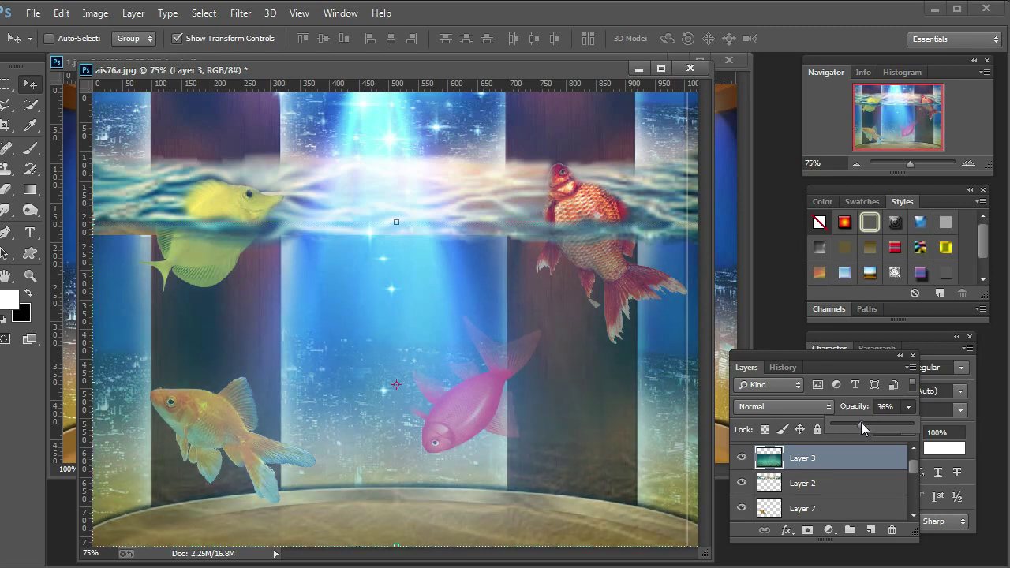
pyautogui.click(788, 271)
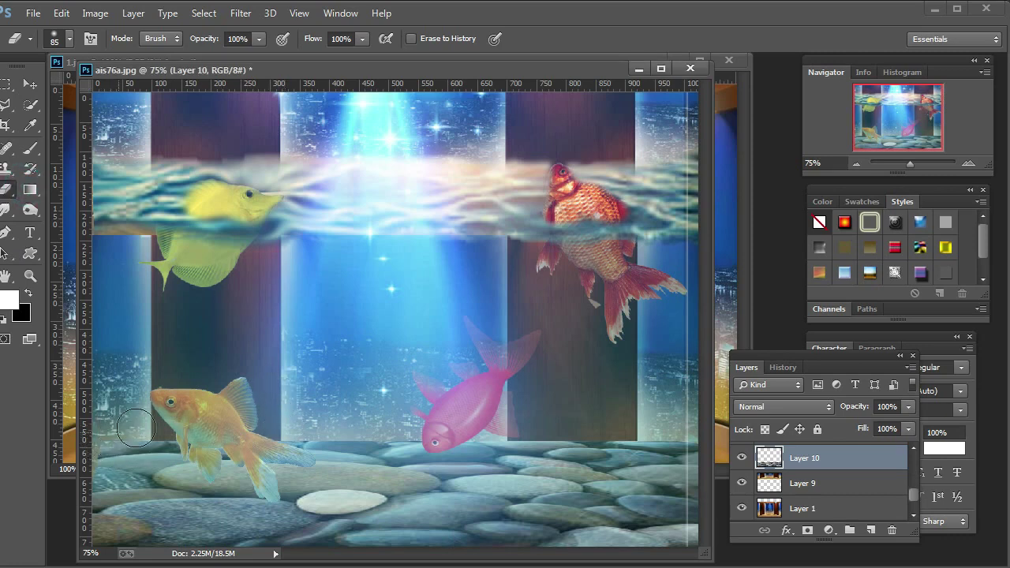
# Step: Soften the hard upper edge of the pebbles on Layer 10 with the 85 px eraser, blending them into the water and pillars
pyautogui.moveTo(194, 424); pyautogui.dragTo(615, 430)
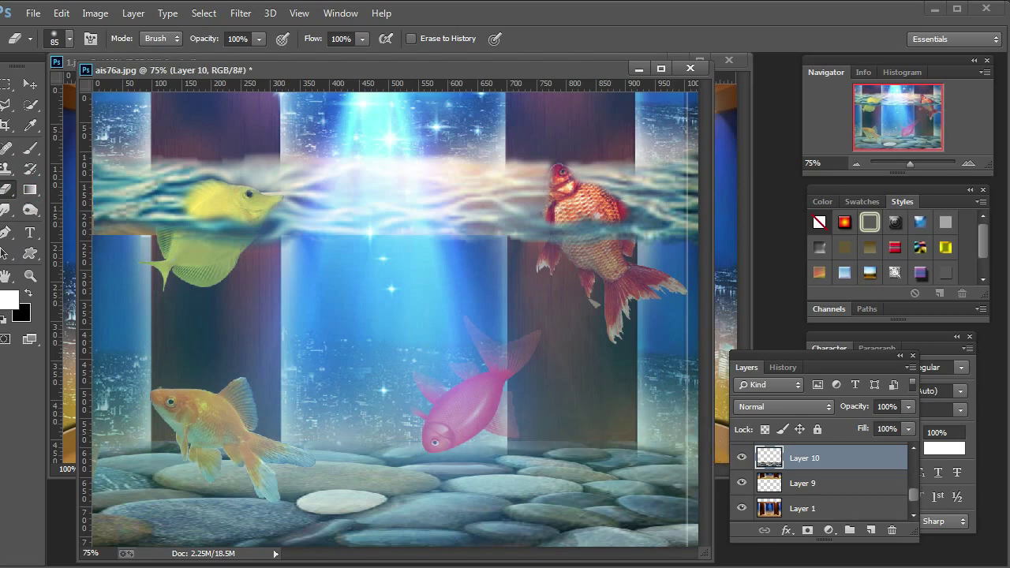
pyautogui.moveTo(142, 464)
pyautogui.mouseDown()
pyautogui.moveTo(119, 432)
pyautogui.moveTo(102, 434)
pyautogui.moveTo(254, 418)
pyautogui.mouseUp()
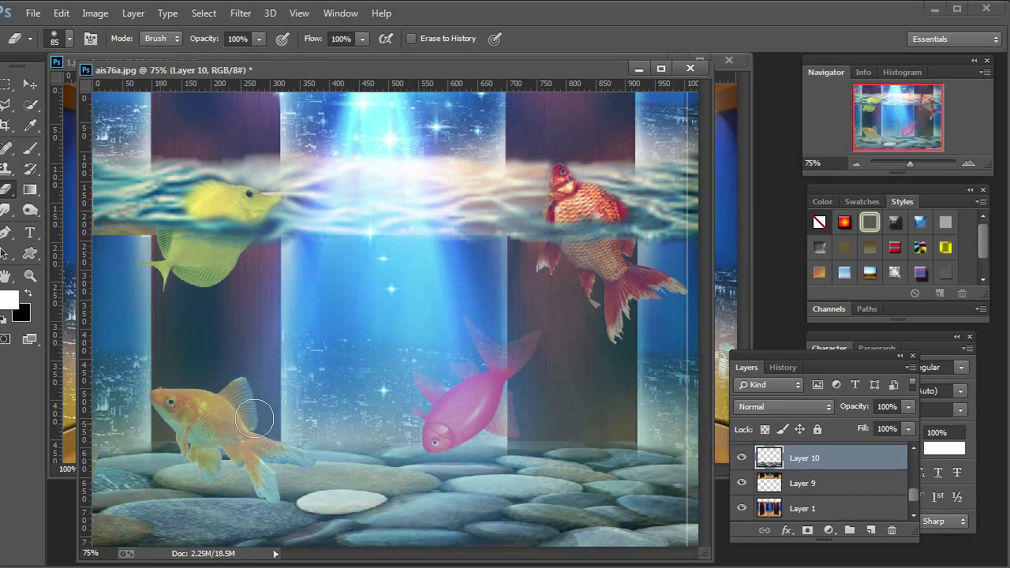
pyautogui.moveTo(401, 419)
pyautogui.mouseDown()
pyautogui.moveTo(533, 422)
pyautogui.moveTo(679, 446)
pyautogui.mouseUp()
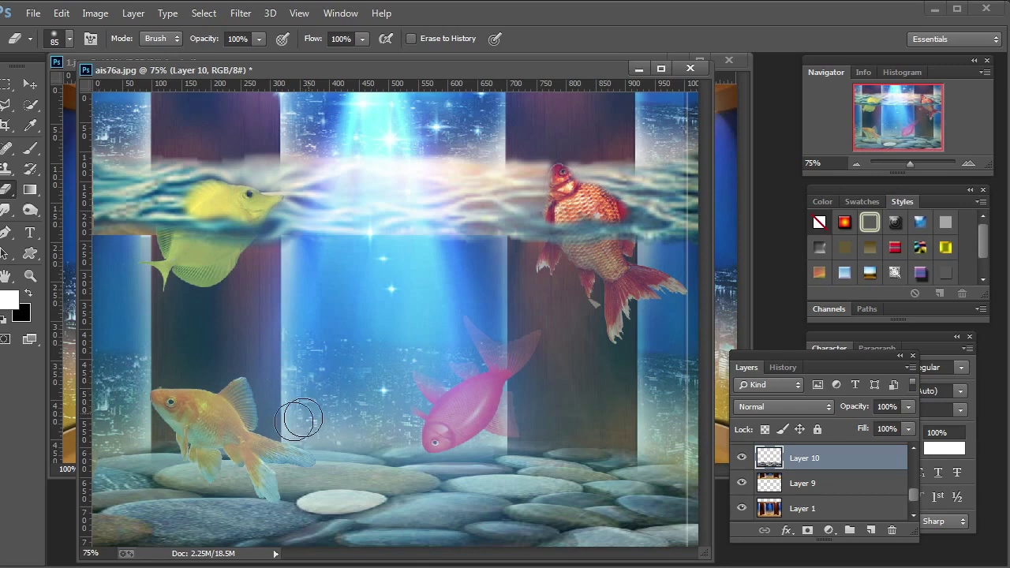
# Step: Minimize the 1.jpg window and add a Brightness/Contrast adjustment with default values above Layer 10 in ais76a.jpg
pyautogui.click(732, 86)
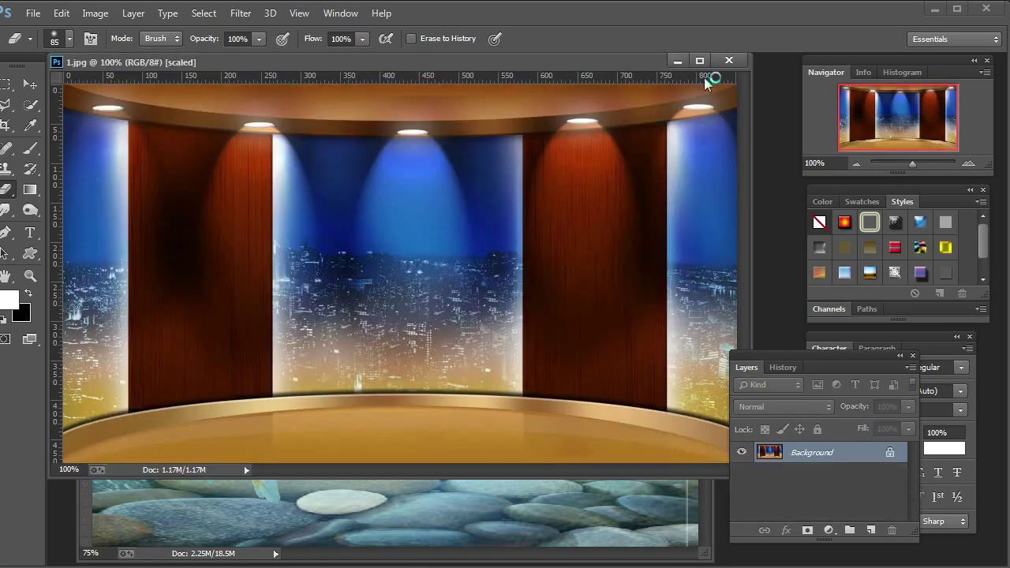
pyautogui.click(676, 62)
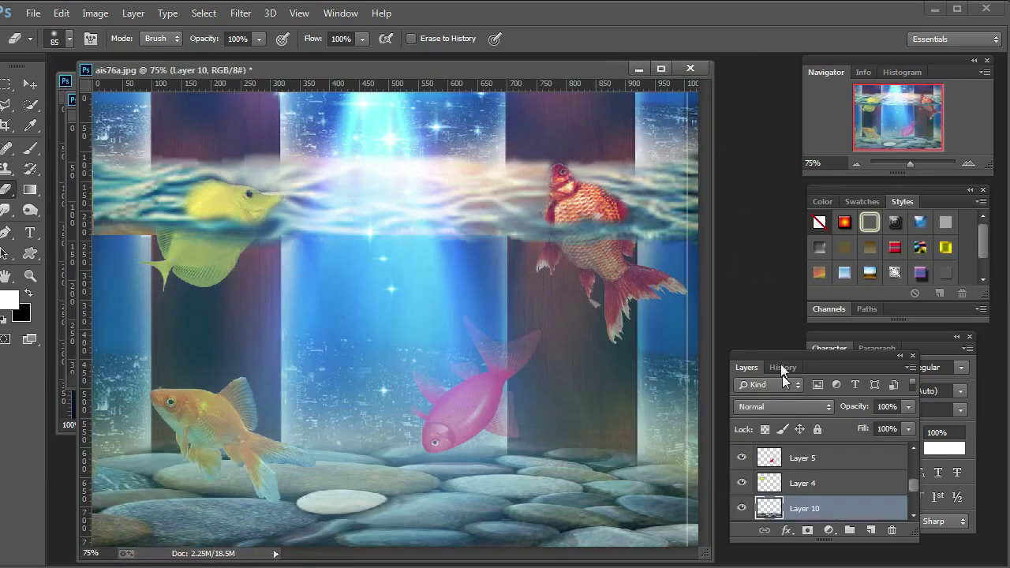
pyautogui.click(827, 532)
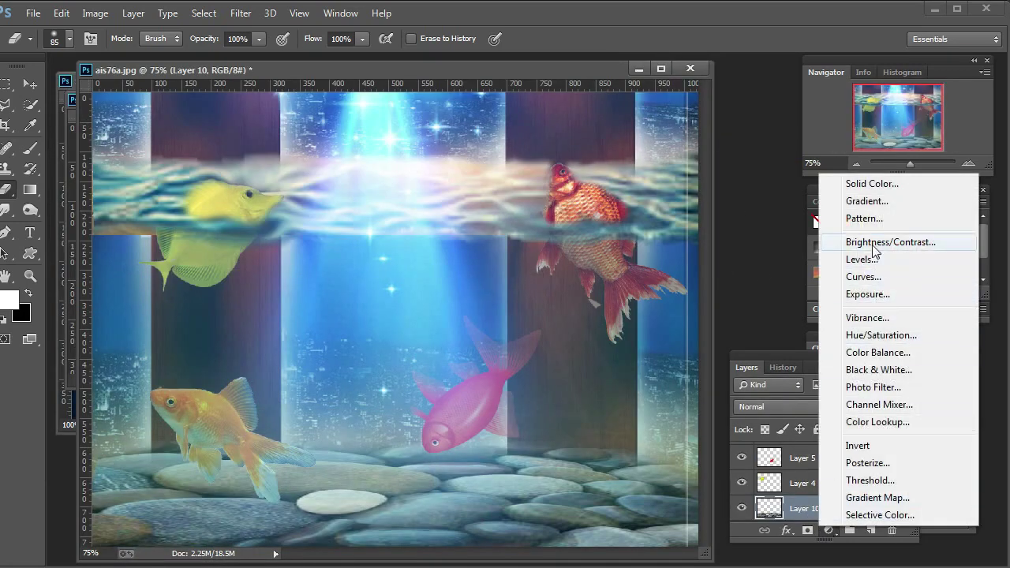
pyautogui.click(871, 243)
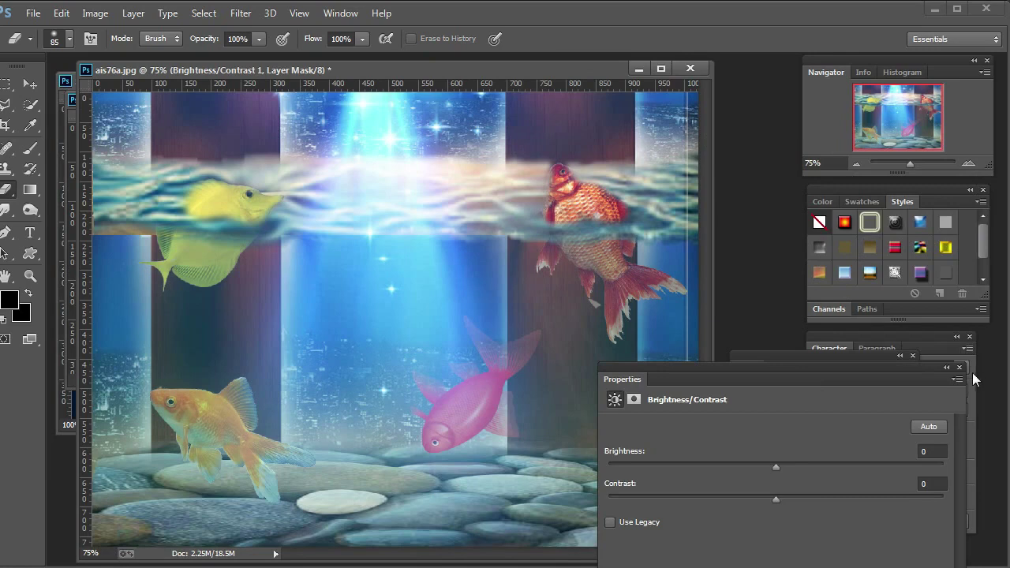
pyautogui.click(960, 369)
# Step: Add a Brightness/Contrast adjustment above Layer 8 with brightness 2 and contrast 39
pyautogui.scroll(3, 890, 481)
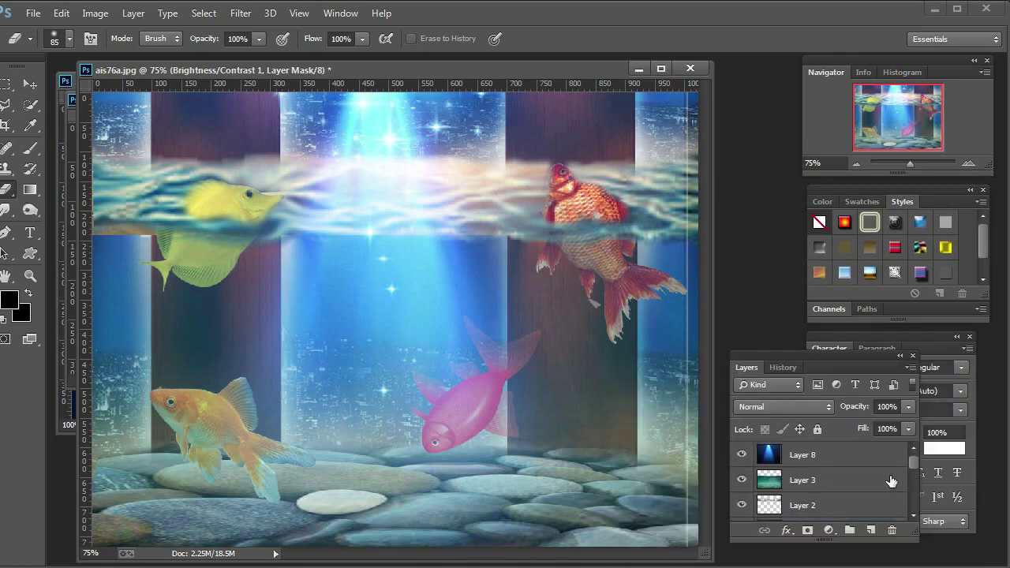
pyautogui.click(852, 448)
pyautogui.click(827, 530)
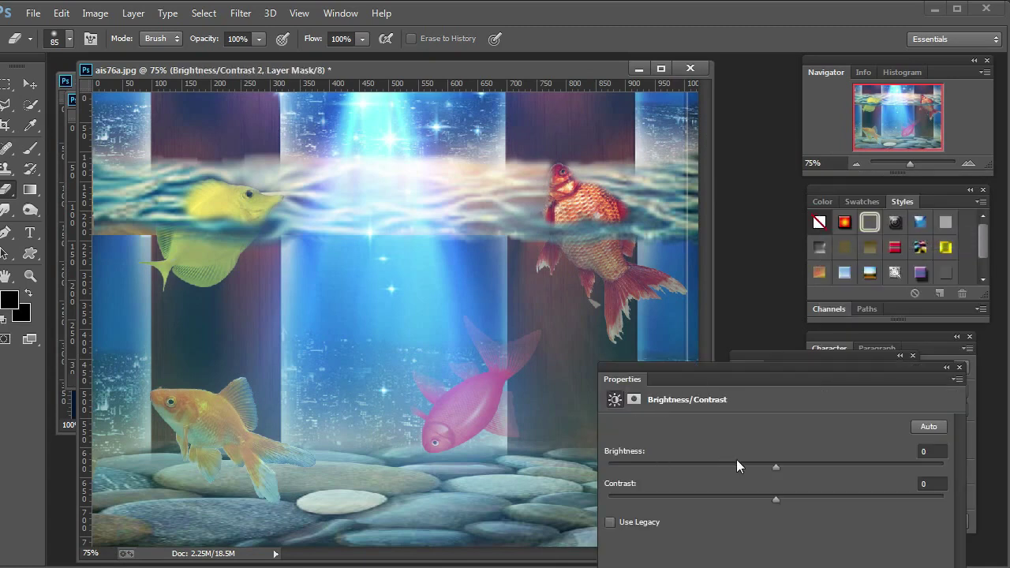
pyautogui.moveTo(775, 465); pyautogui.dragTo(795, 466)
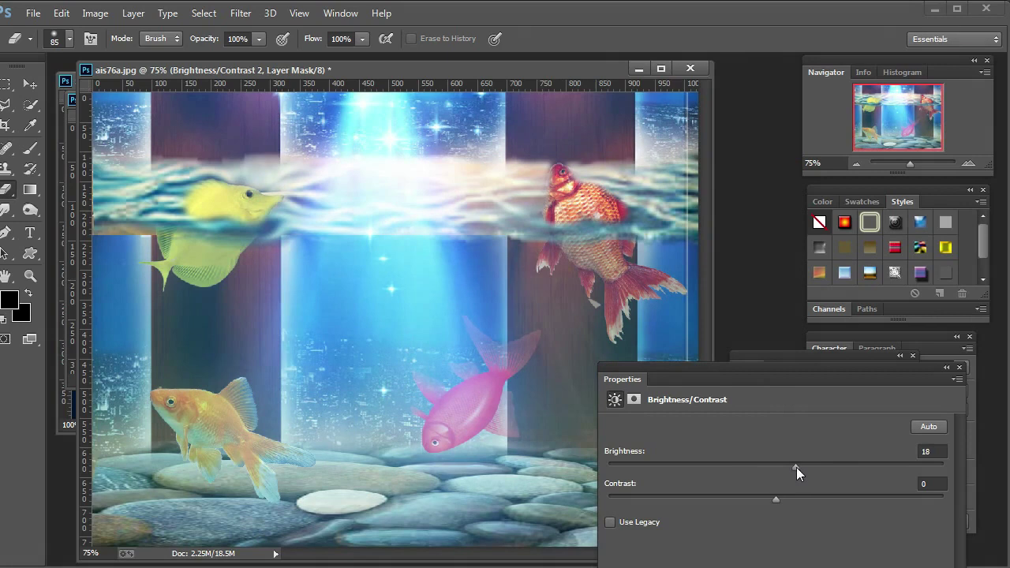
pyautogui.moveTo(740, 504); pyautogui.dragTo(840, 504)
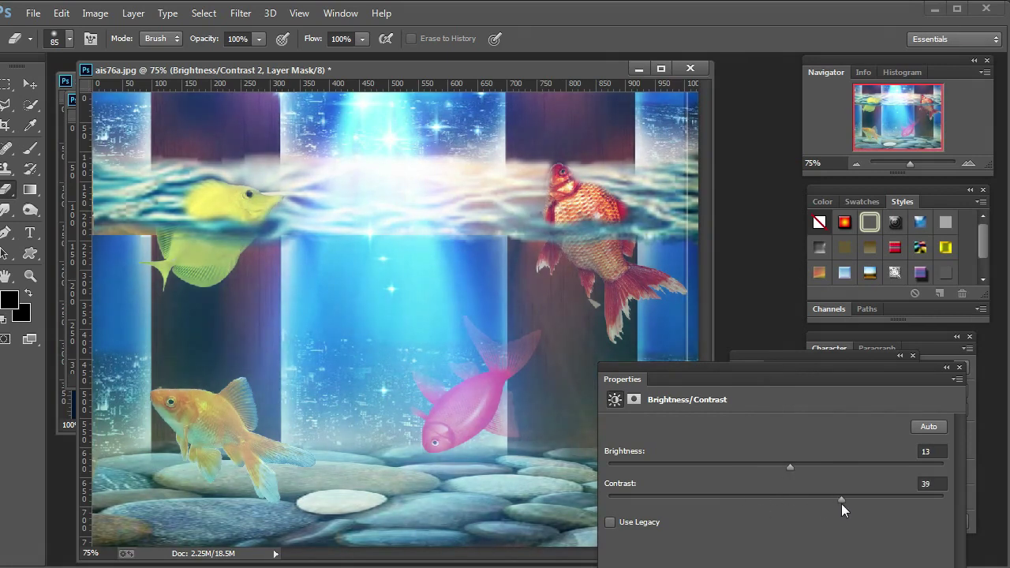
pyautogui.moveTo(790, 467)
pyautogui.mouseDown()
pyautogui.moveTo(747, 470)
pyautogui.moveTo(789, 470)
pyautogui.moveTo(771, 471)
pyautogui.mouseUp()
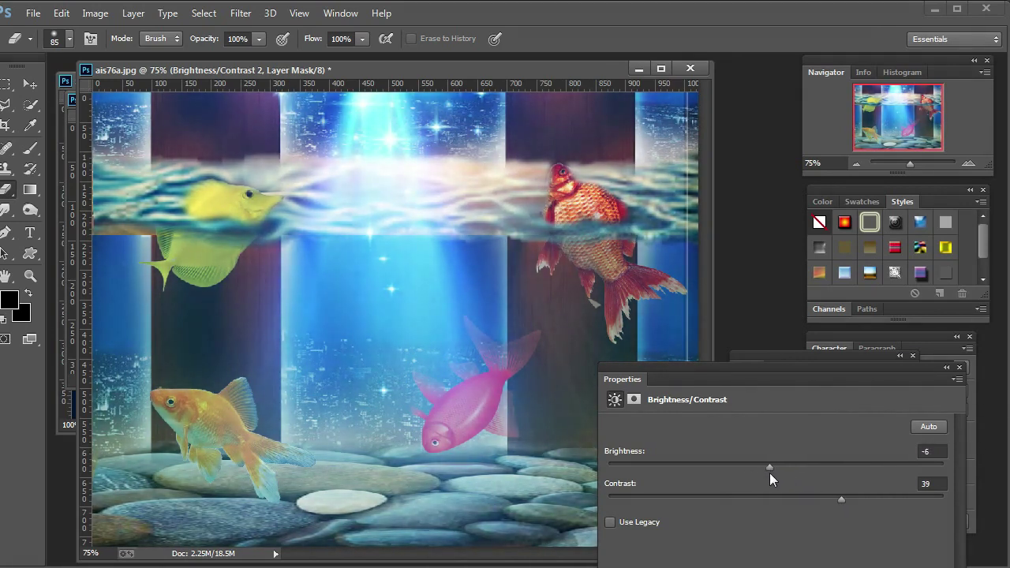
pyautogui.moveTo(769, 471); pyautogui.dragTo(778, 467)
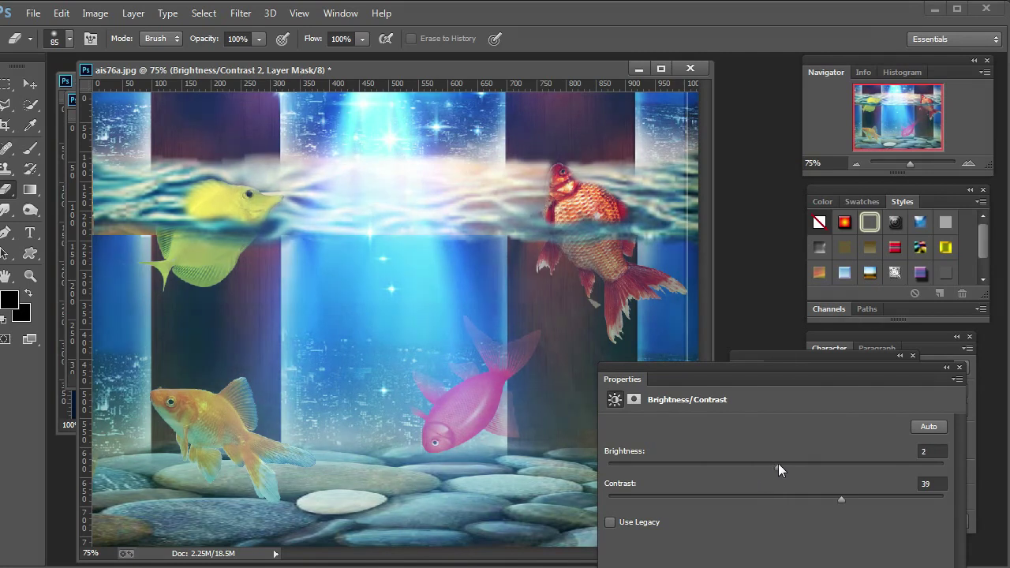
pyautogui.click(959, 368)
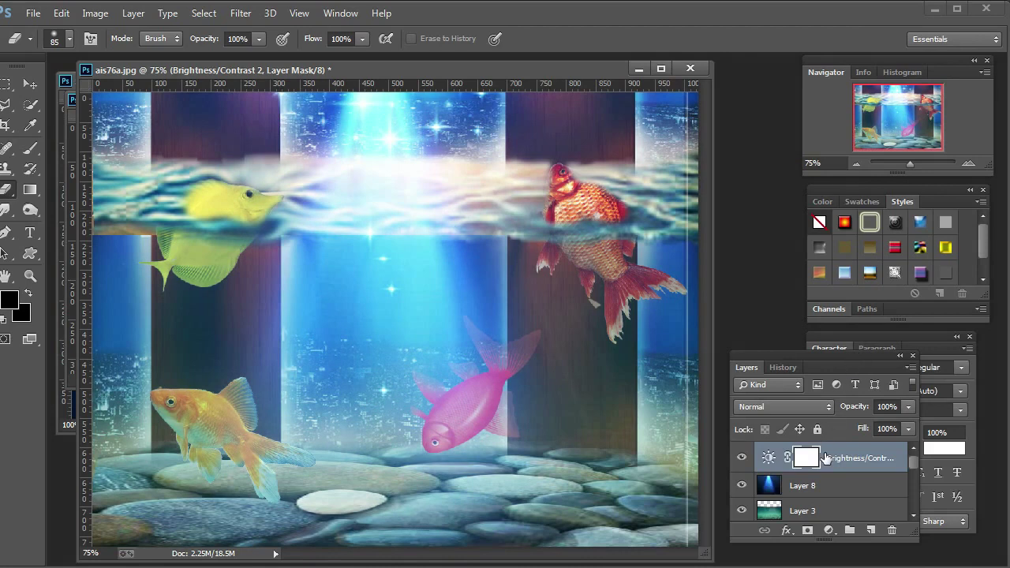
pyautogui.click(828, 530)
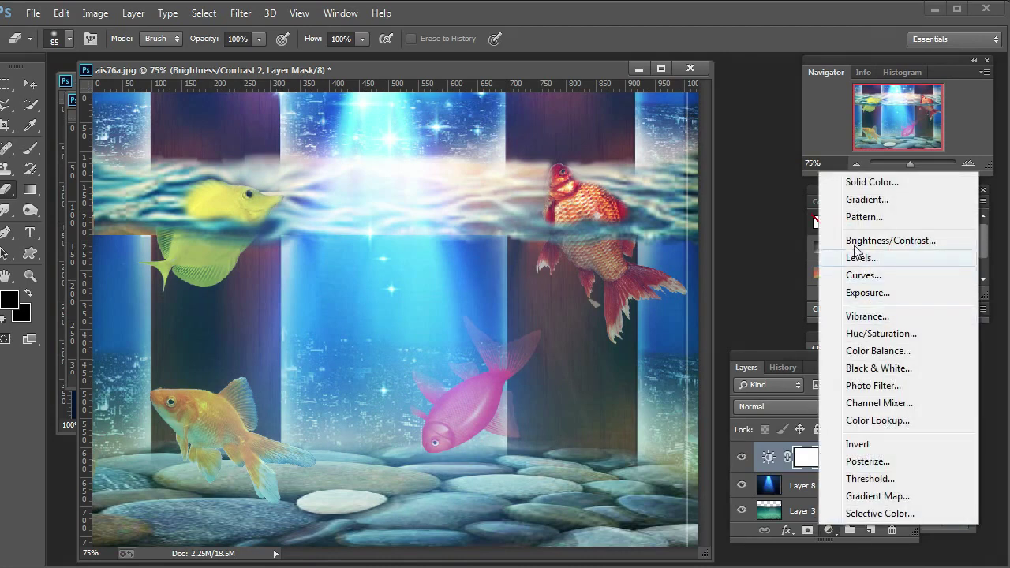
pyautogui.click(856, 202)
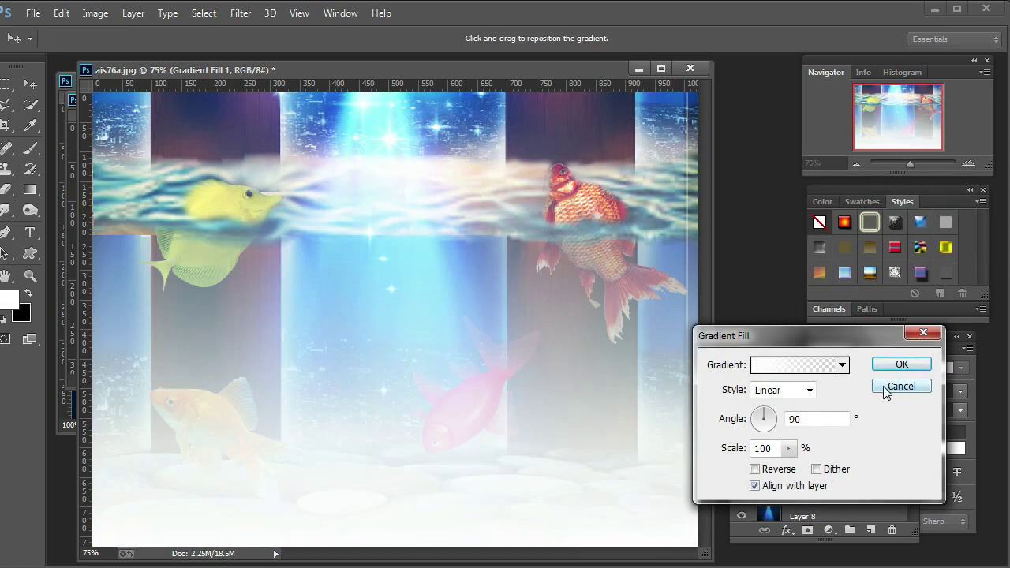
pyautogui.click(884, 392)
pyautogui.press('x')
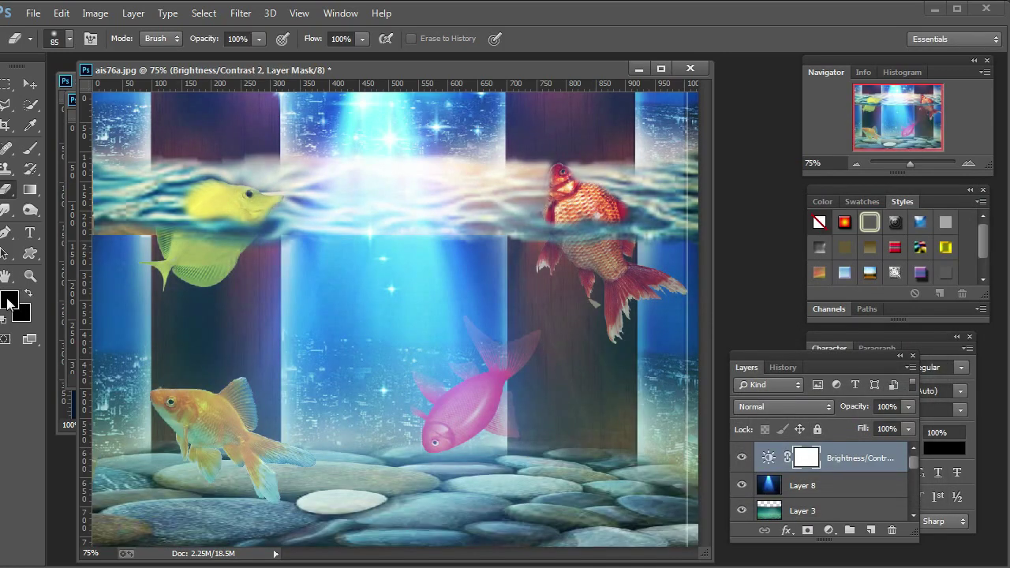
pyautogui.click(10, 301)
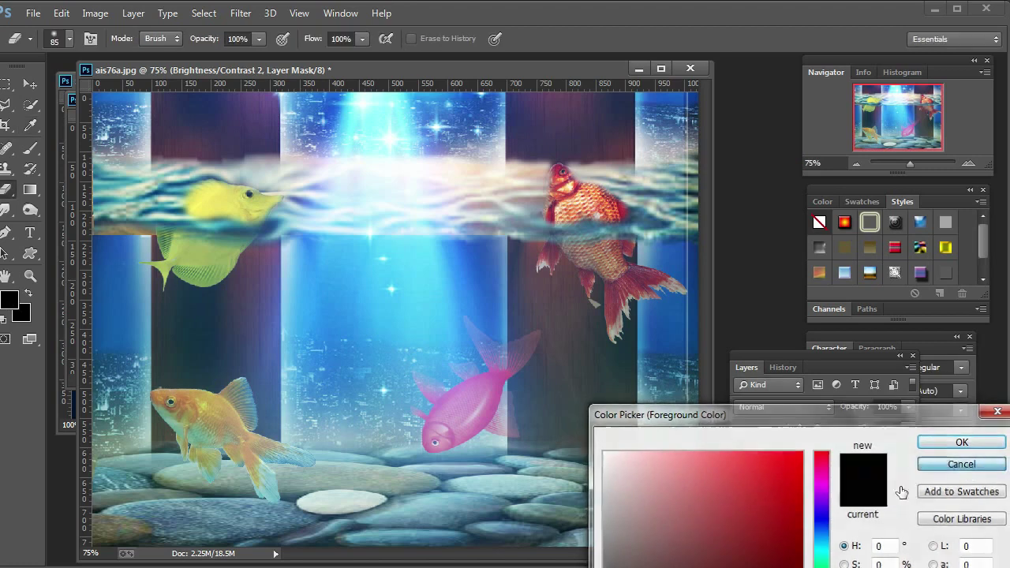
pyautogui.click(968, 467)
# Step: Try several presets for a linear 90° gradient fill above the brightness adjustment, ending with the grey transparent one shifted towards the pebbles
pyautogui.click(829, 530)
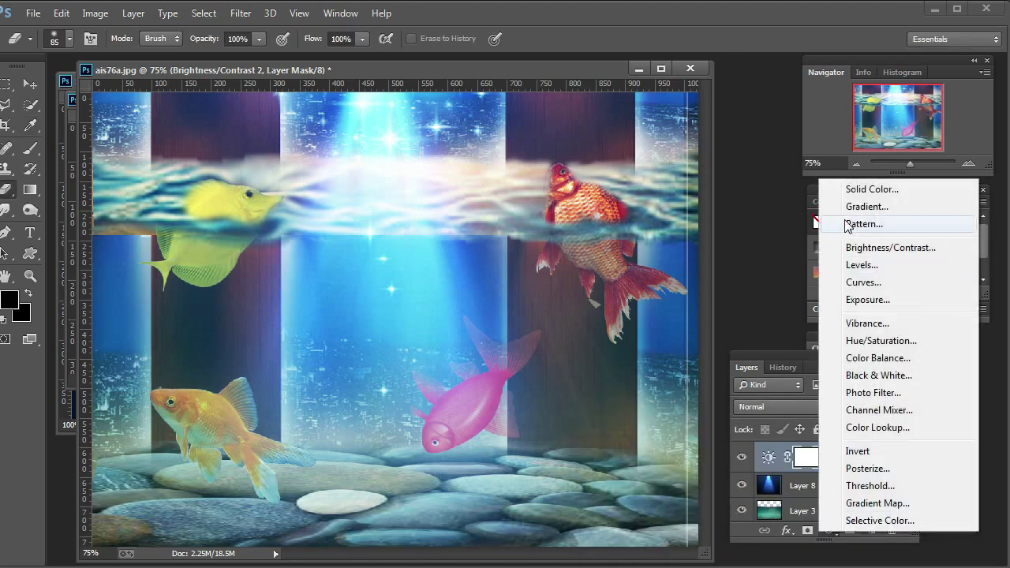
pyautogui.click(849, 208)
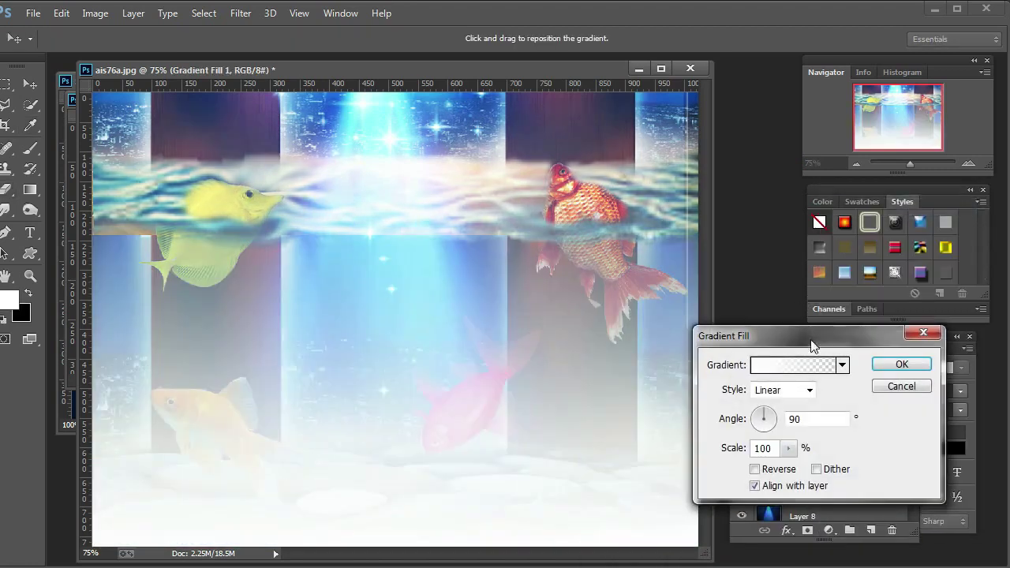
pyautogui.click(841, 365)
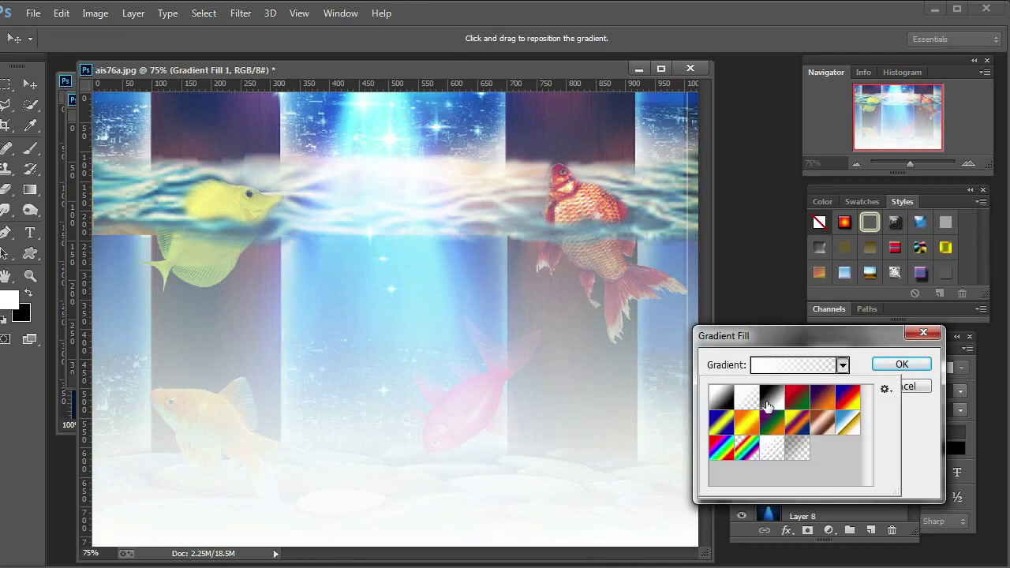
pyautogui.click(767, 404)
pyautogui.click(720, 398)
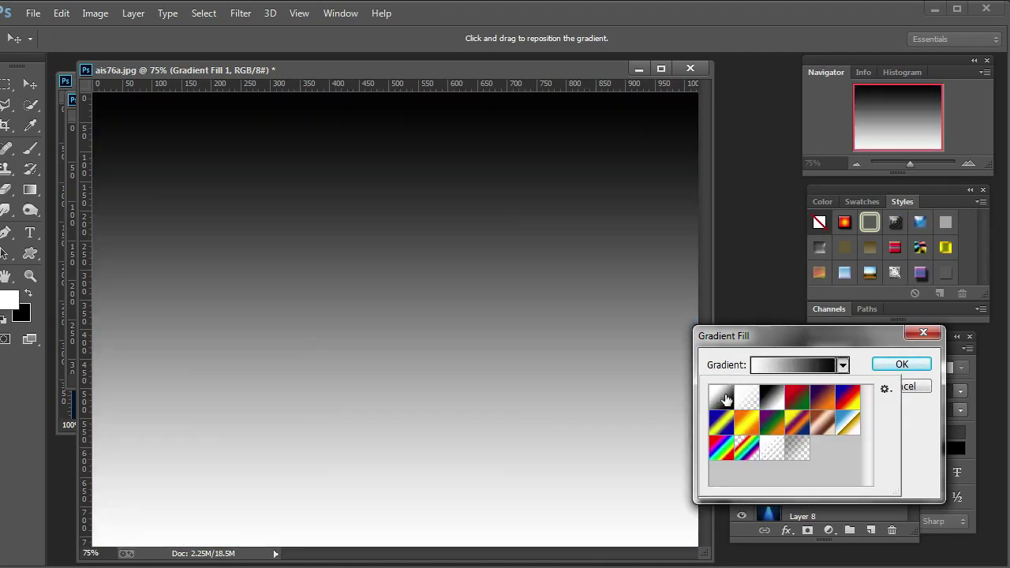
pyautogui.click(744, 398)
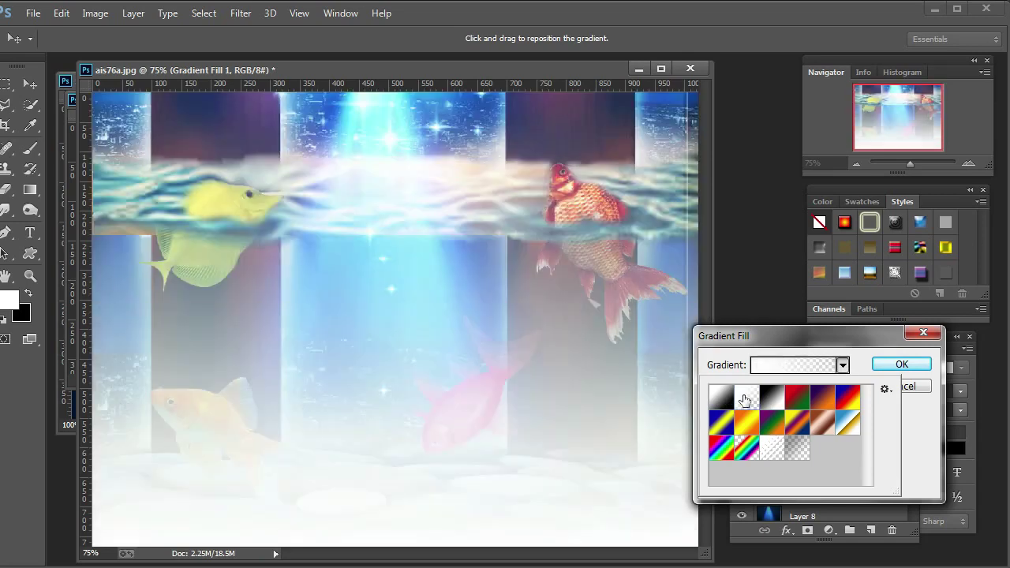
pyautogui.click(798, 448)
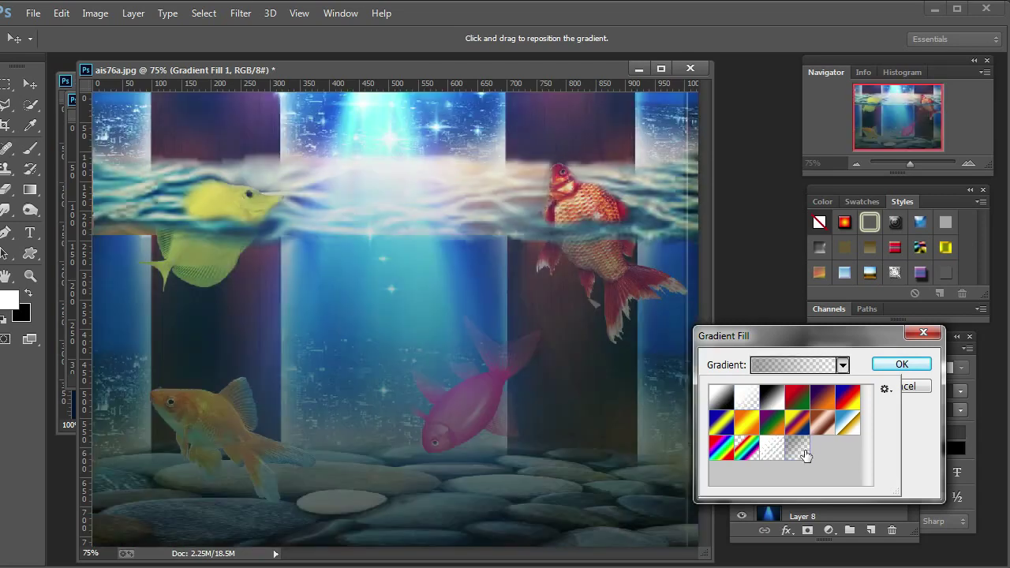
pyautogui.click(433, 287)
pyautogui.moveTo(433, 287); pyautogui.dragTo(435, 489)
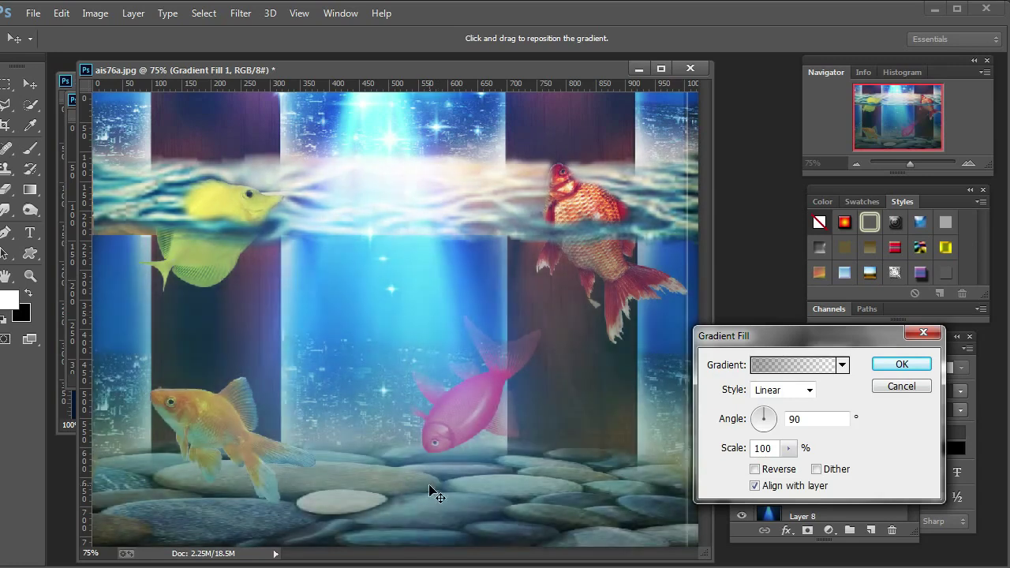
pyautogui.click(899, 386)
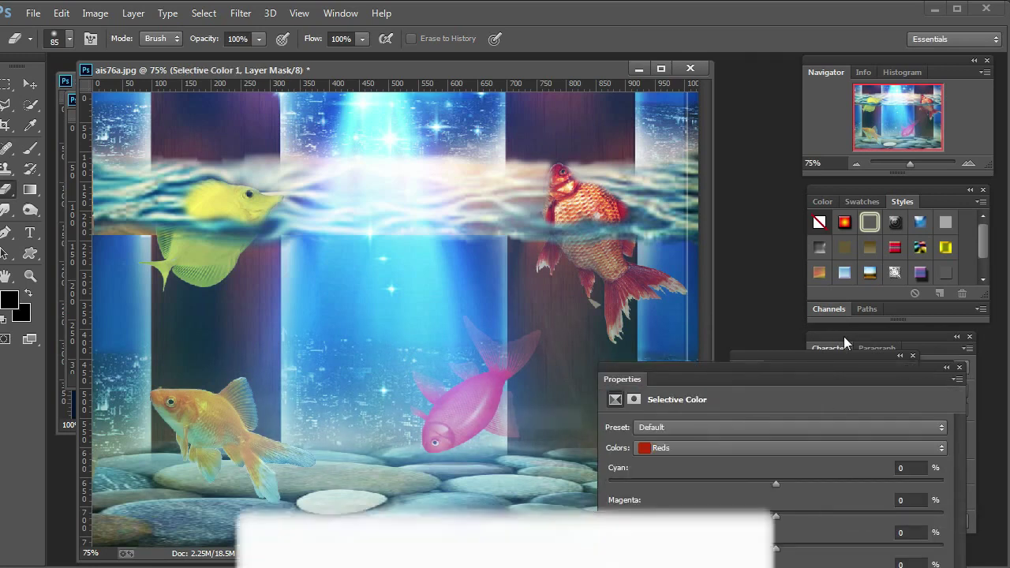
# Step: Keep the Selective Color adjustment at its defaults and add a linear 90° white-to-transparent gradient fill above it, at 100% scale and shifted down over the pebbles
pyautogui.click(959, 367)
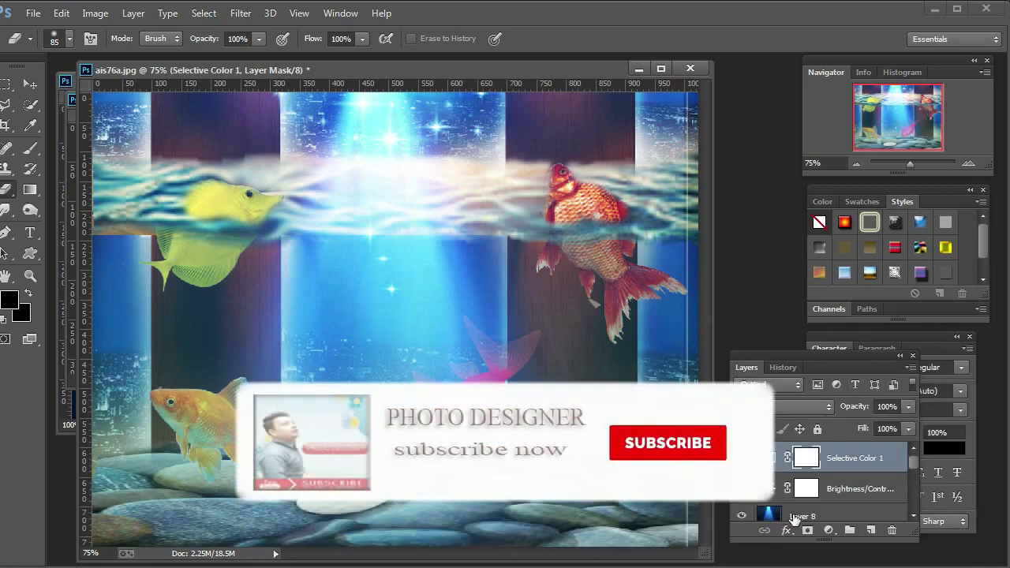
pyautogui.click(826, 530)
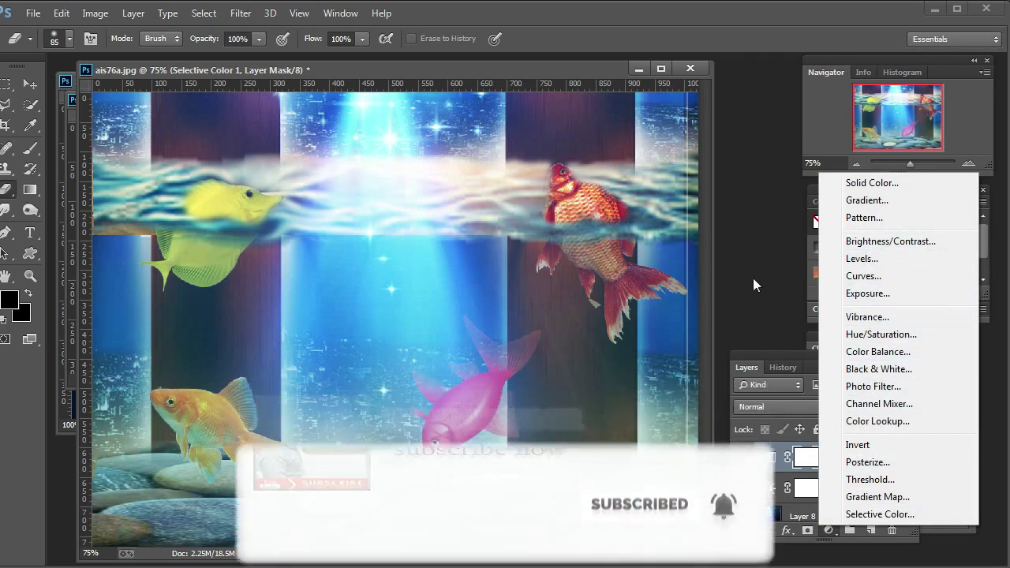
pyautogui.press('Escape')
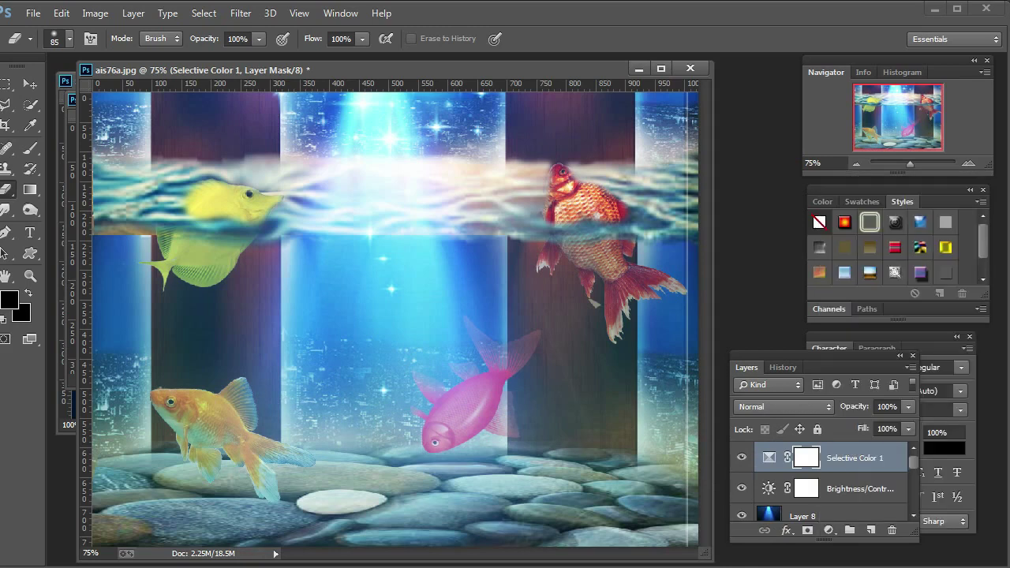
pyautogui.click(826, 531)
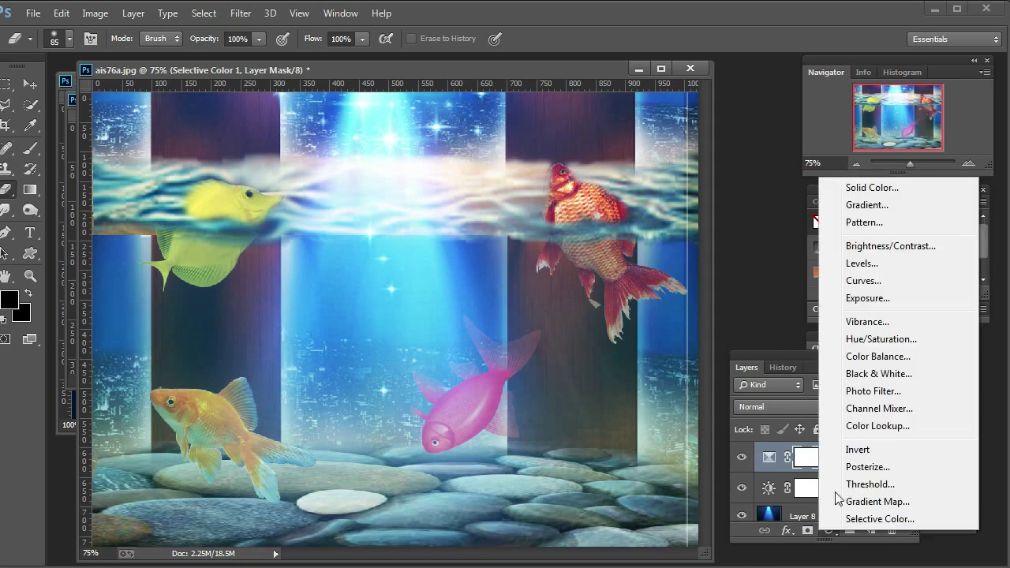
pyautogui.click(860, 211)
pyautogui.moveTo(500, 264)
pyautogui.mouseDown()
pyautogui.moveTo(477, 472)
pyautogui.moveTo(480, 439)
pyautogui.moveTo(482, 471)
pyautogui.moveTo(507, 451)
pyautogui.mouseUp()
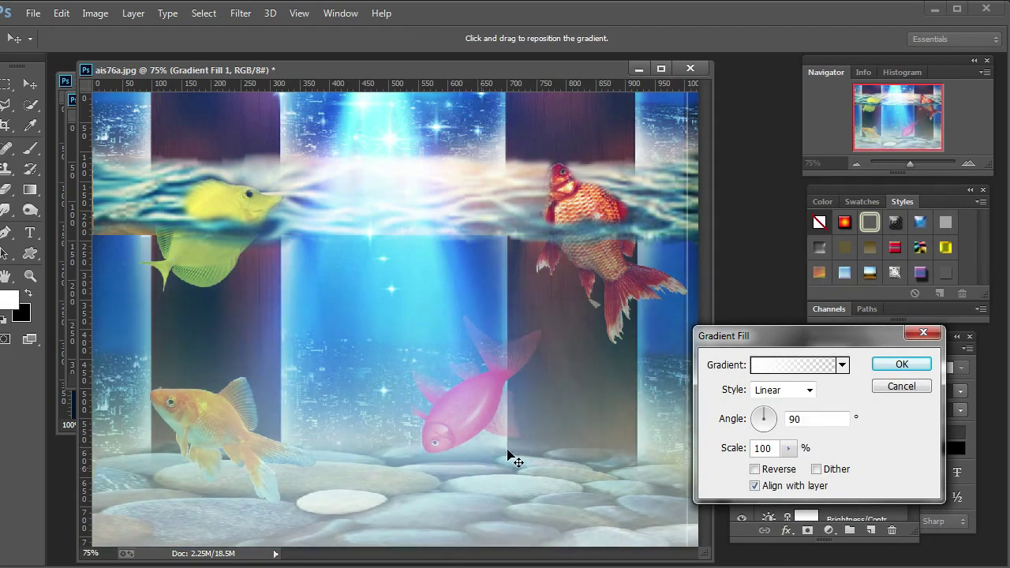
pyautogui.click(885, 377)
pyautogui.press('e')
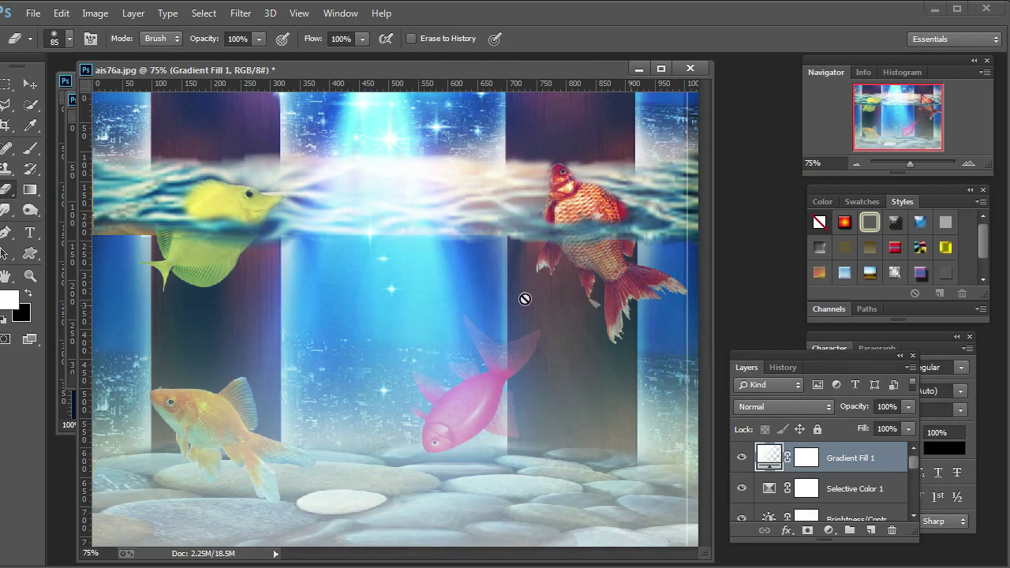